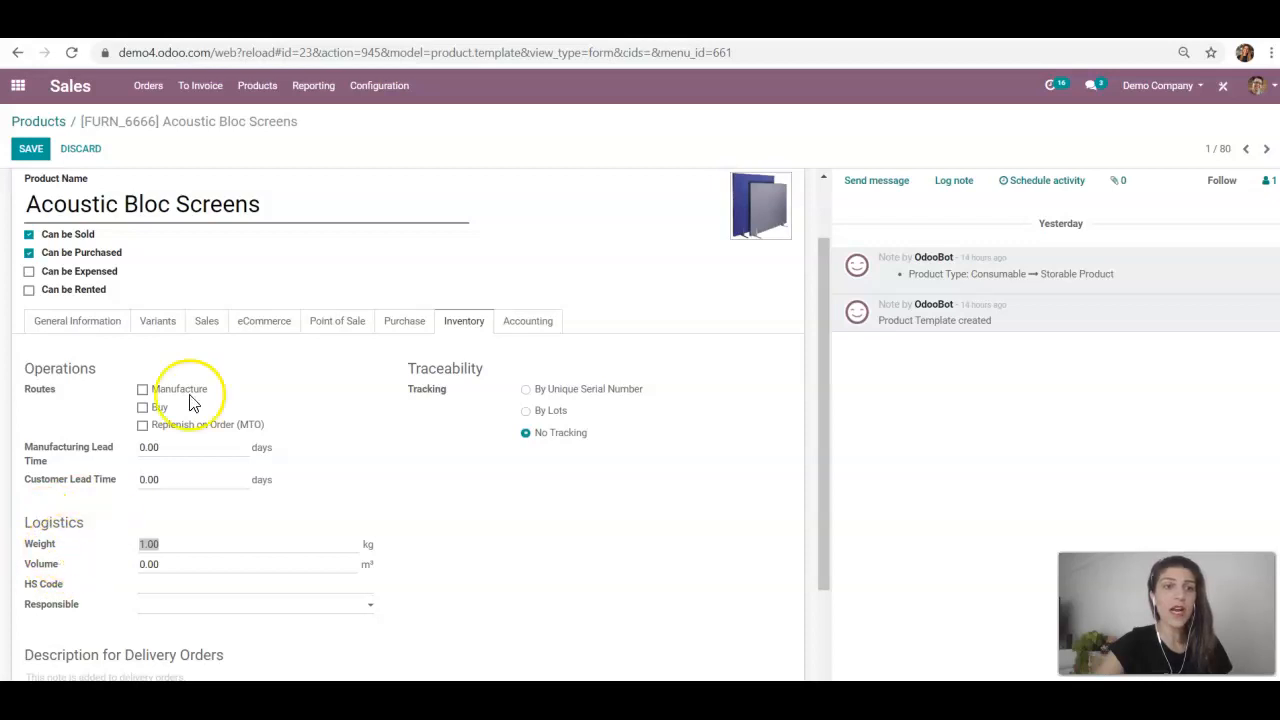
Step: Open the Acoustic Bloc Screens product from the product catalogue and check its weight in the inventory details
{"action": "left_click", "coordinate": [239, 204]}
{"action": "left_click", "coordinate": [257, 86]}
{"action": "left_click", "coordinate": [283, 123]}
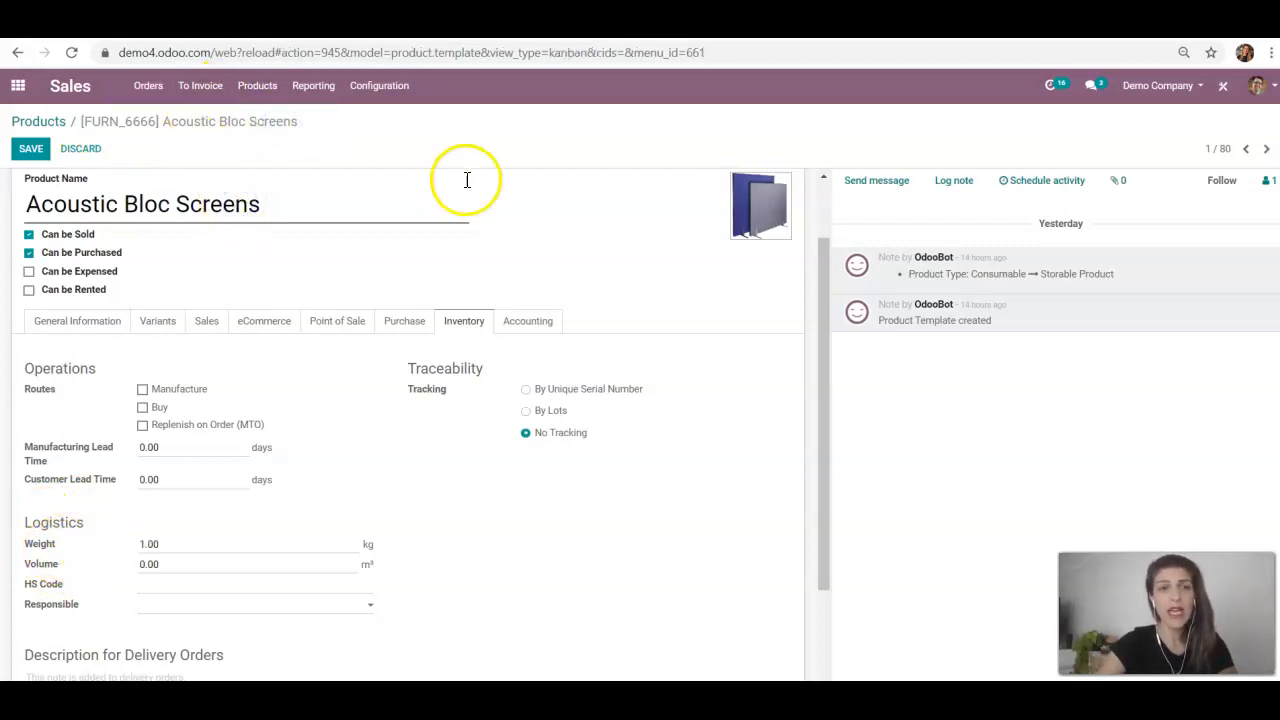
{"action": "left_click", "coordinate": [126, 224]}
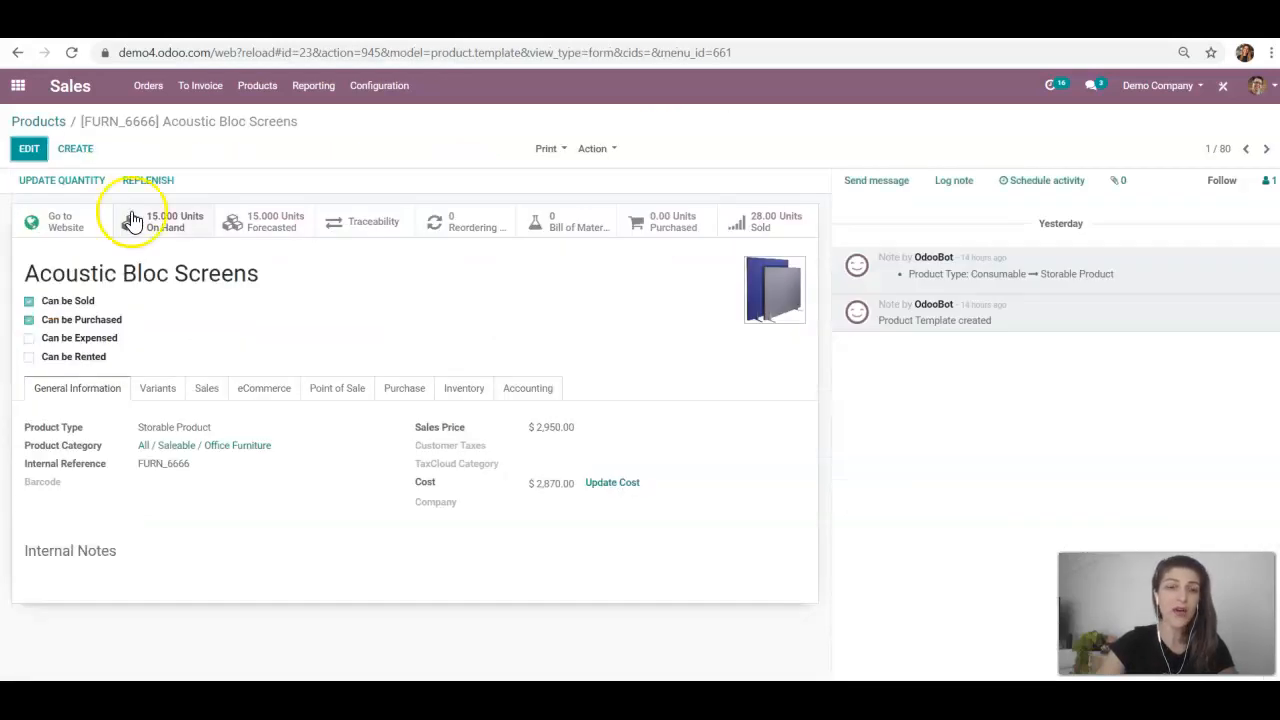
{"action": "left_click", "coordinate": [463, 389]}
{"action": "scroll", "coordinate": [401, 428], "scroll_direction": "down", "scroll_amount": 1}
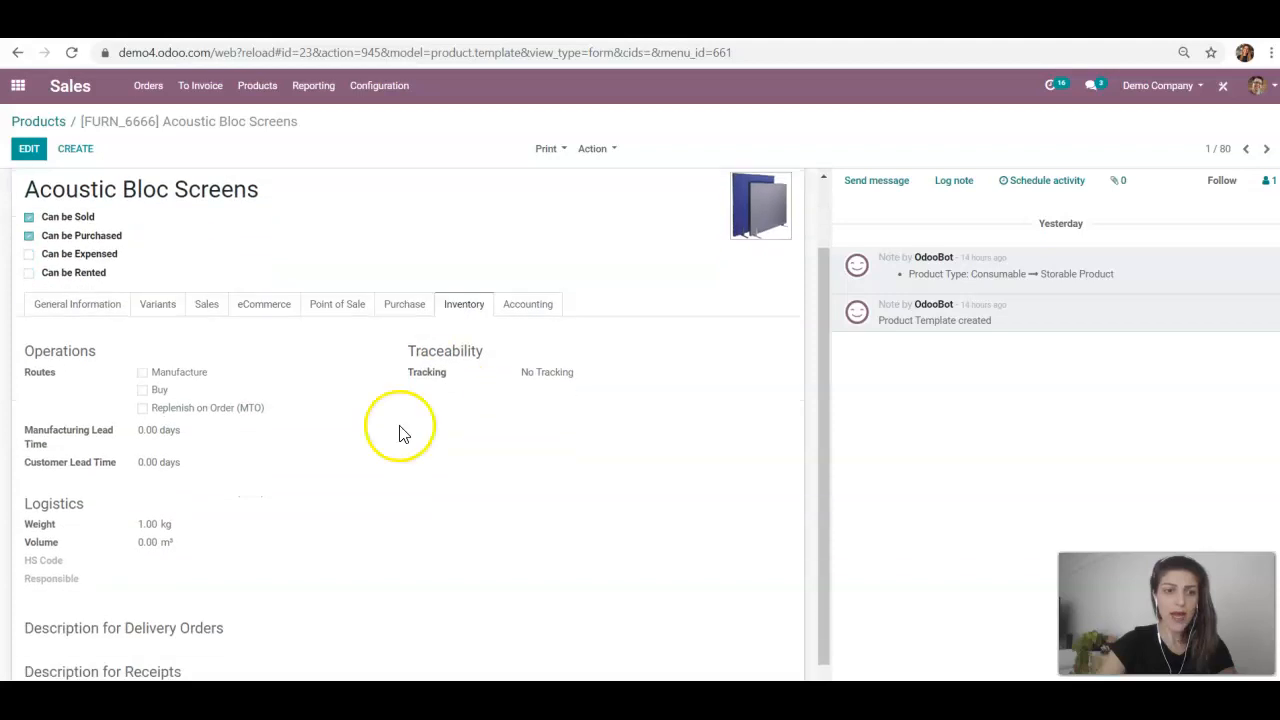
{"action": "left_click_drag", "start_coordinate": [139, 526], "coordinate": [174, 527]}
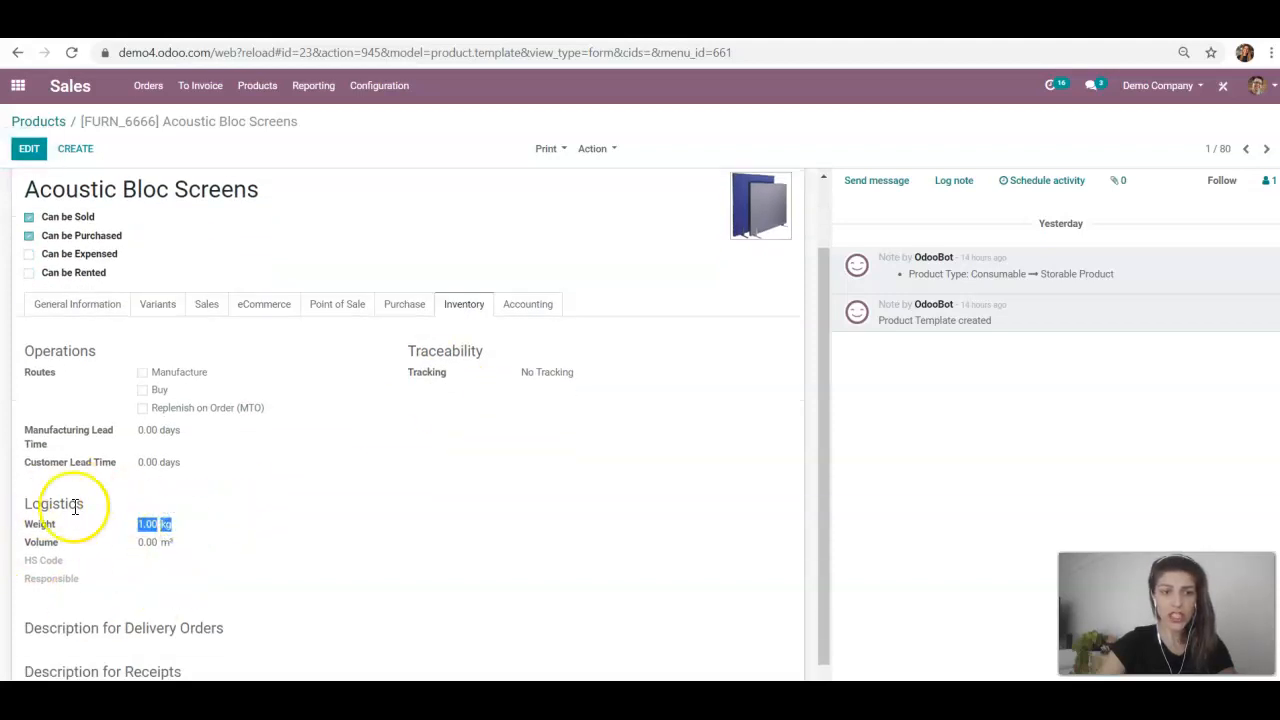
{"action": "left_click", "coordinate": [150, 524]}
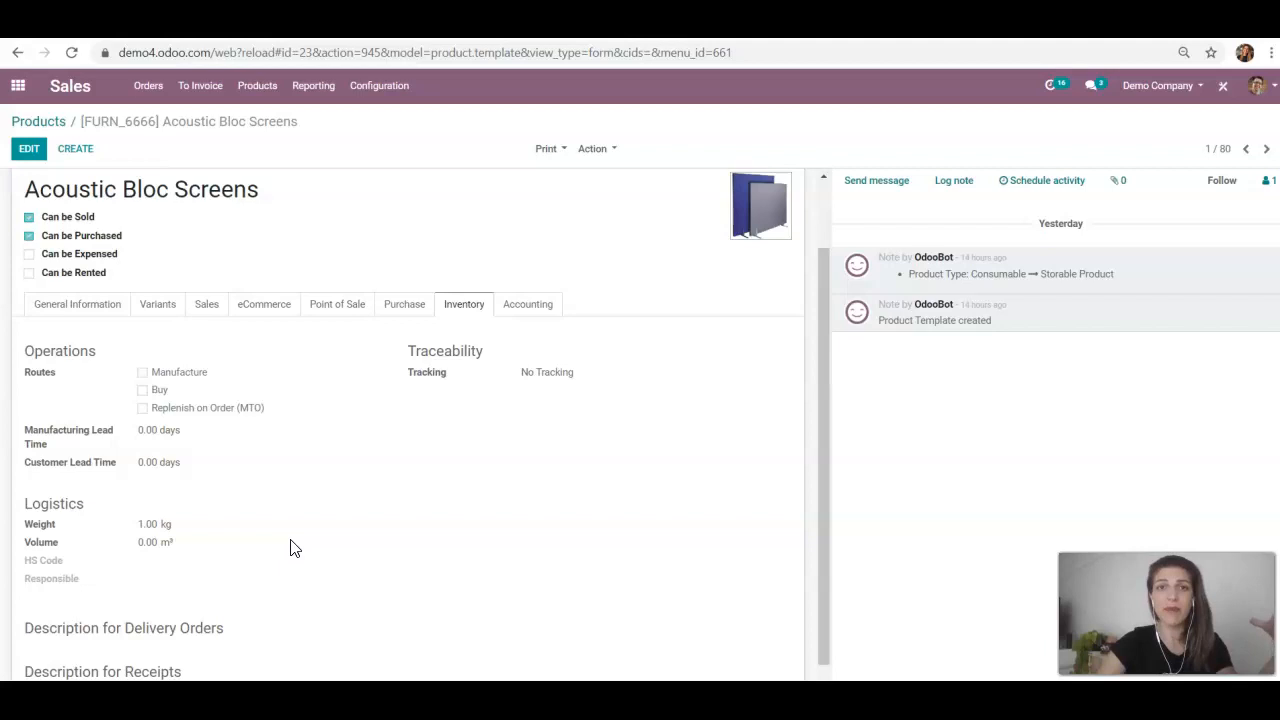
Step: Search the Apps catalogue for "usps" to check the USPS shipping module
{"action": "left_click", "coordinate": [18, 85]}
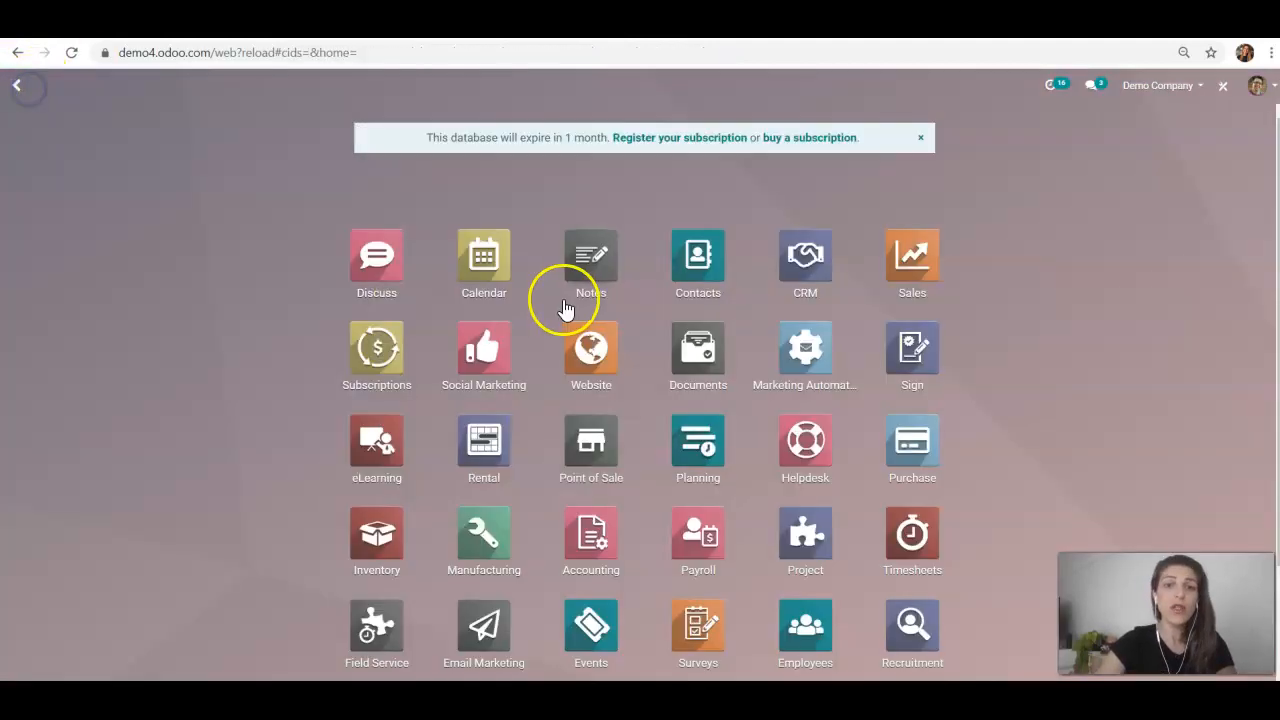
{"action": "scroll", "coordinate": [694, 409], "scroll_direction": "down", "scroll_amount": 2}
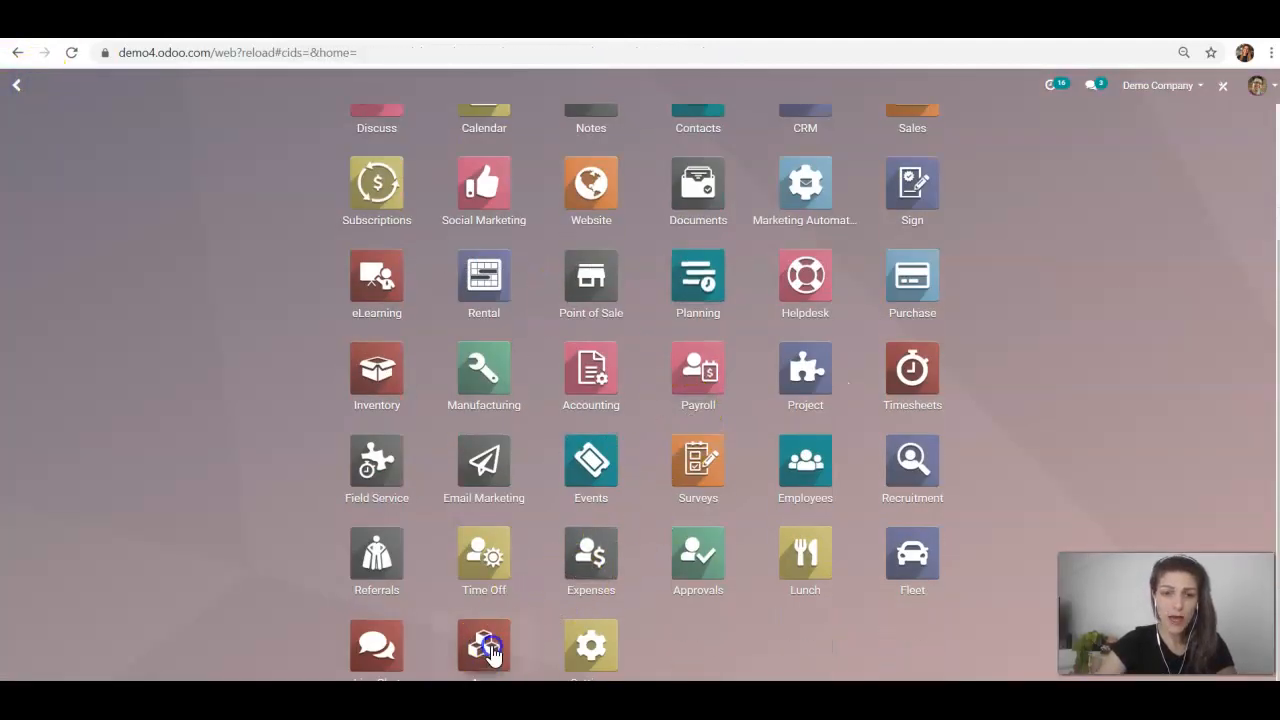
{"action": "left_click", "coordinate": [488, 650]}
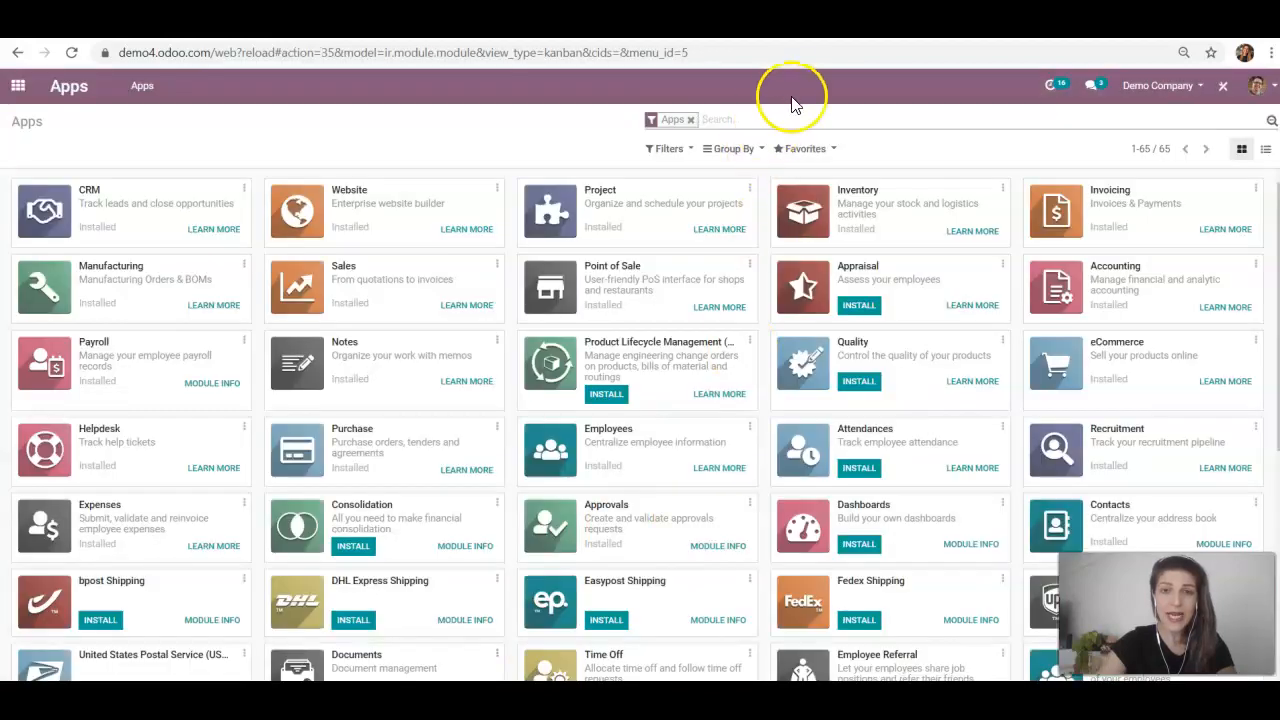
{"action": "type", "text": "usps"}
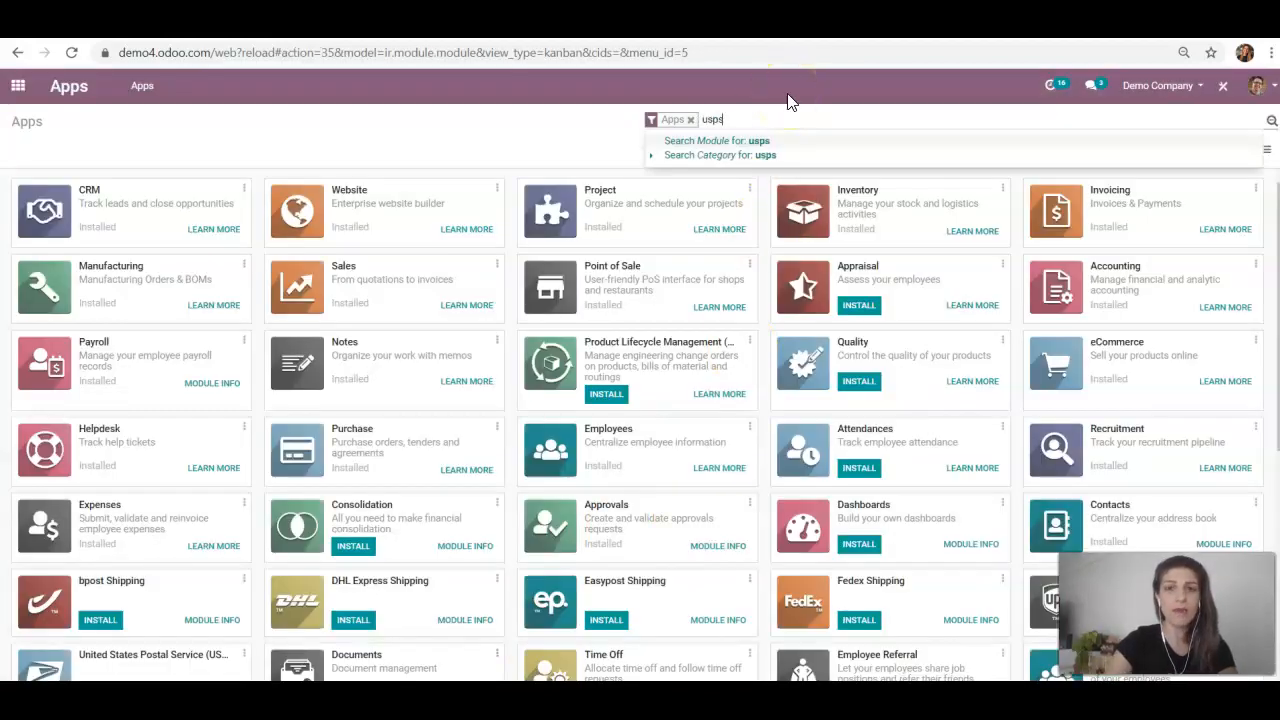
{"action": "key", "text": "Return"}
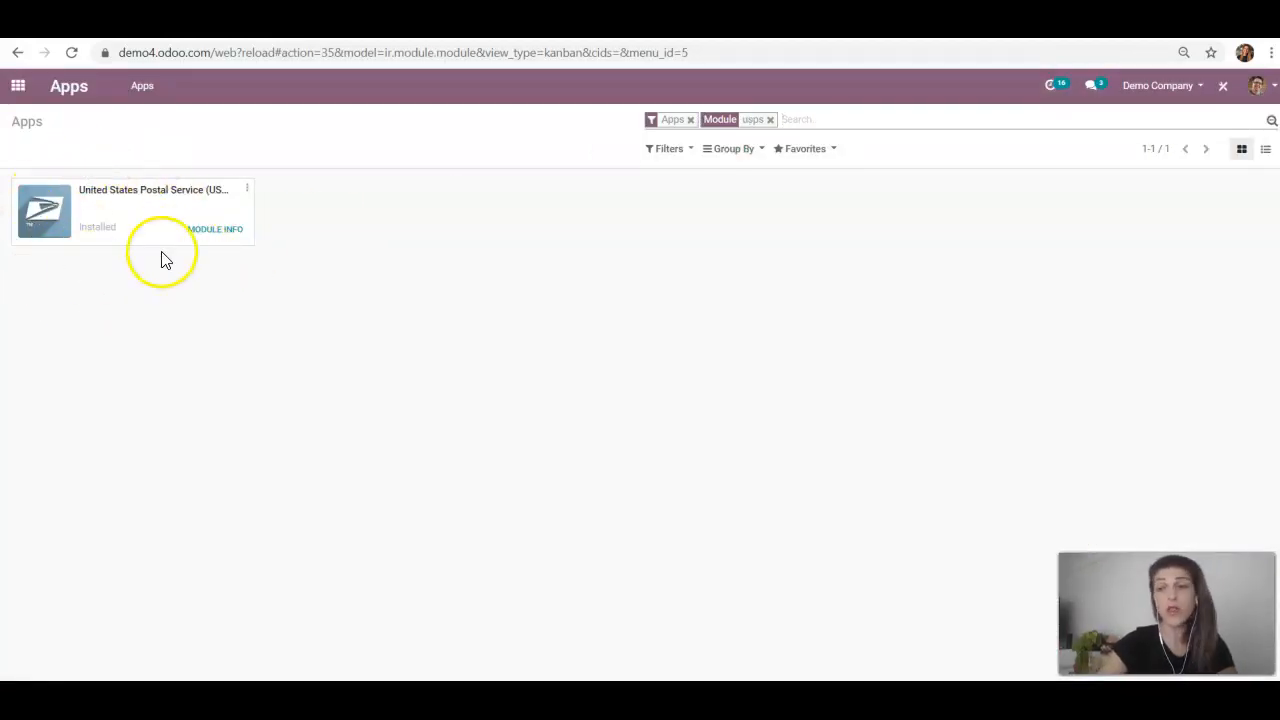
Step: Find the shipping methods by searching for "ship" and review the list of delivery methods and their providers
{"action": "left_click", "coordinate": [17, 86]}
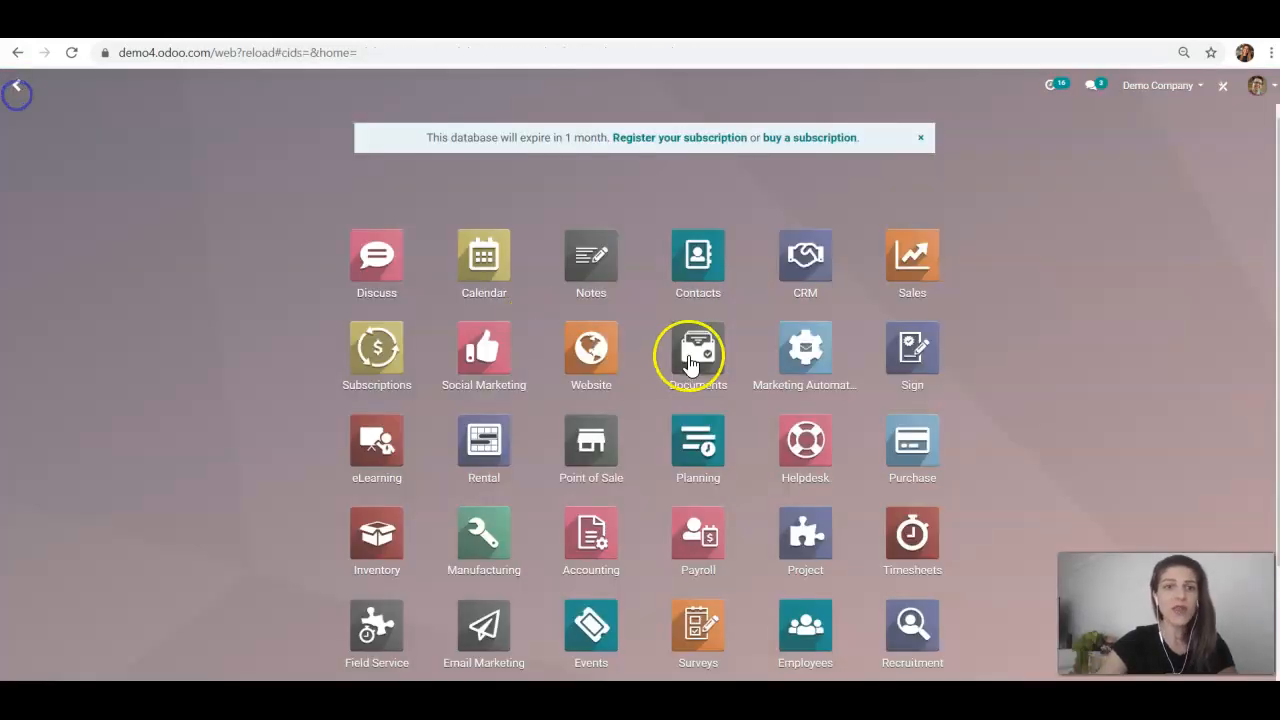
{"action": "type", "text": "ship"}
{"action": "left_click", "coordinate": [718, 229]}
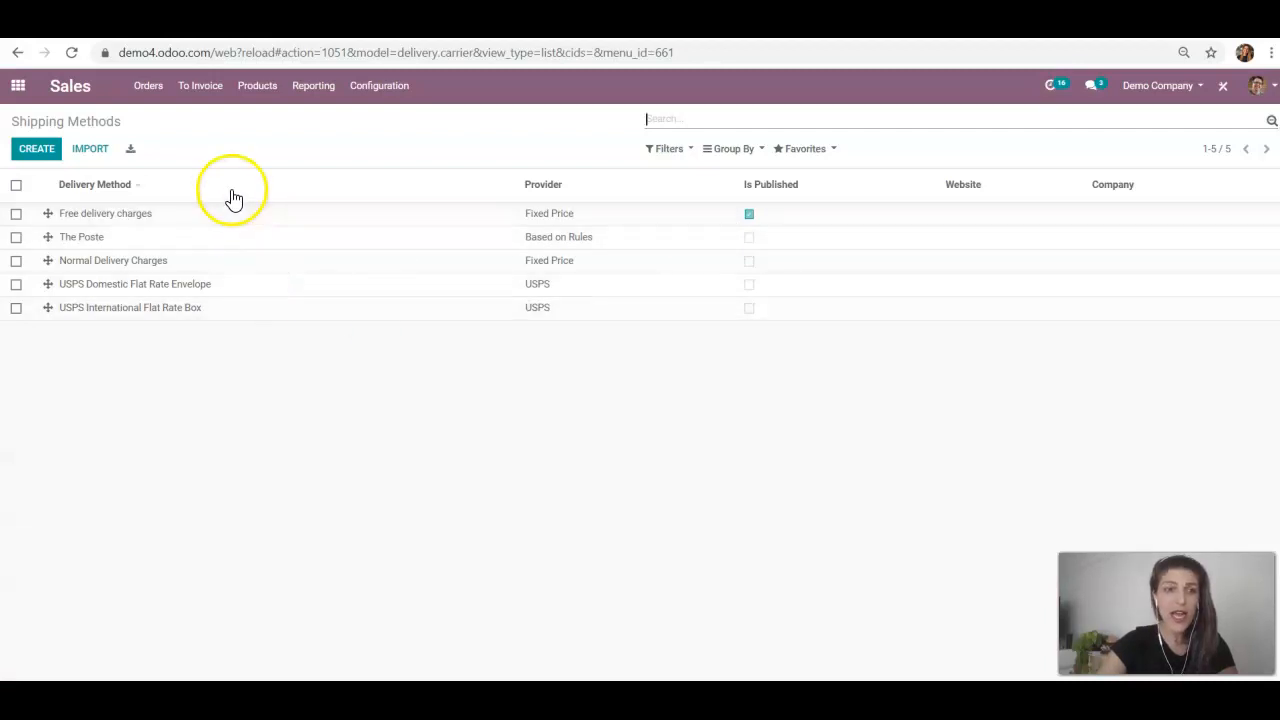
{"action": "left_click", "coordinate": [246, 342]}
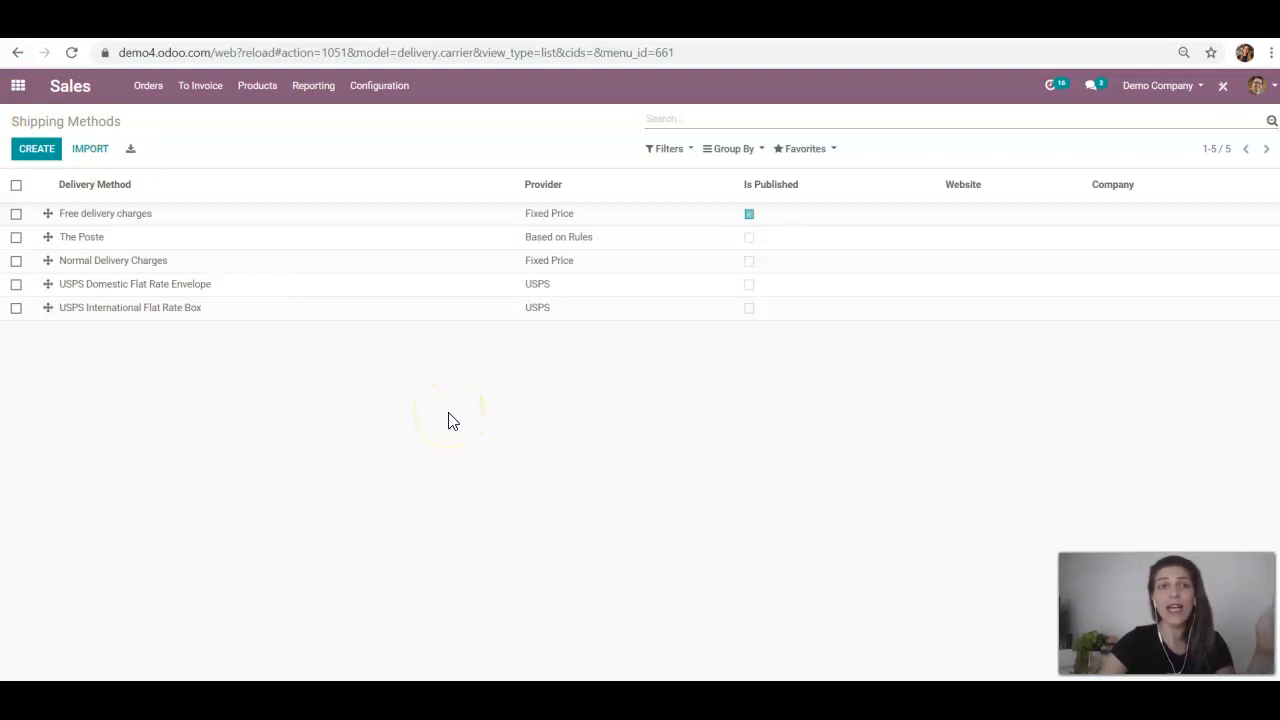
Step: Create a new sales quotation for the customer Azure Interior
{"action": "left_click", "coordinate": [22, 87]}
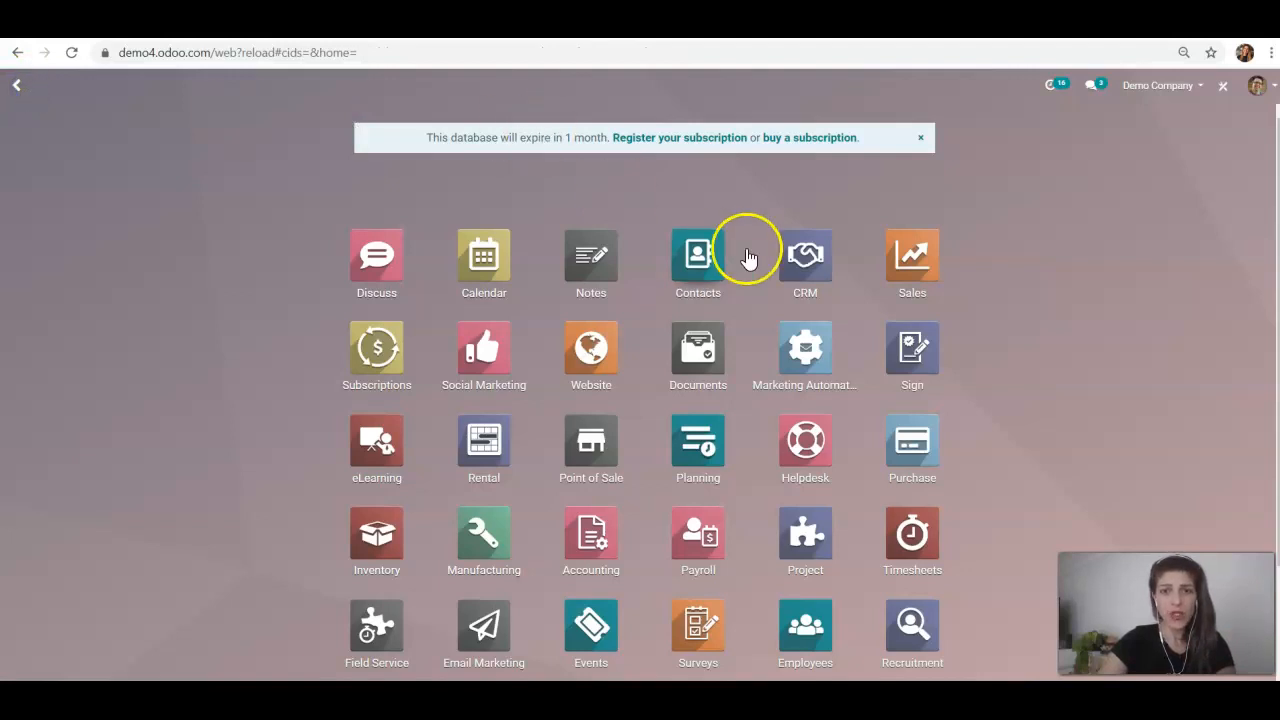
{"action": "left_click", "coordinate": [925, 258]}
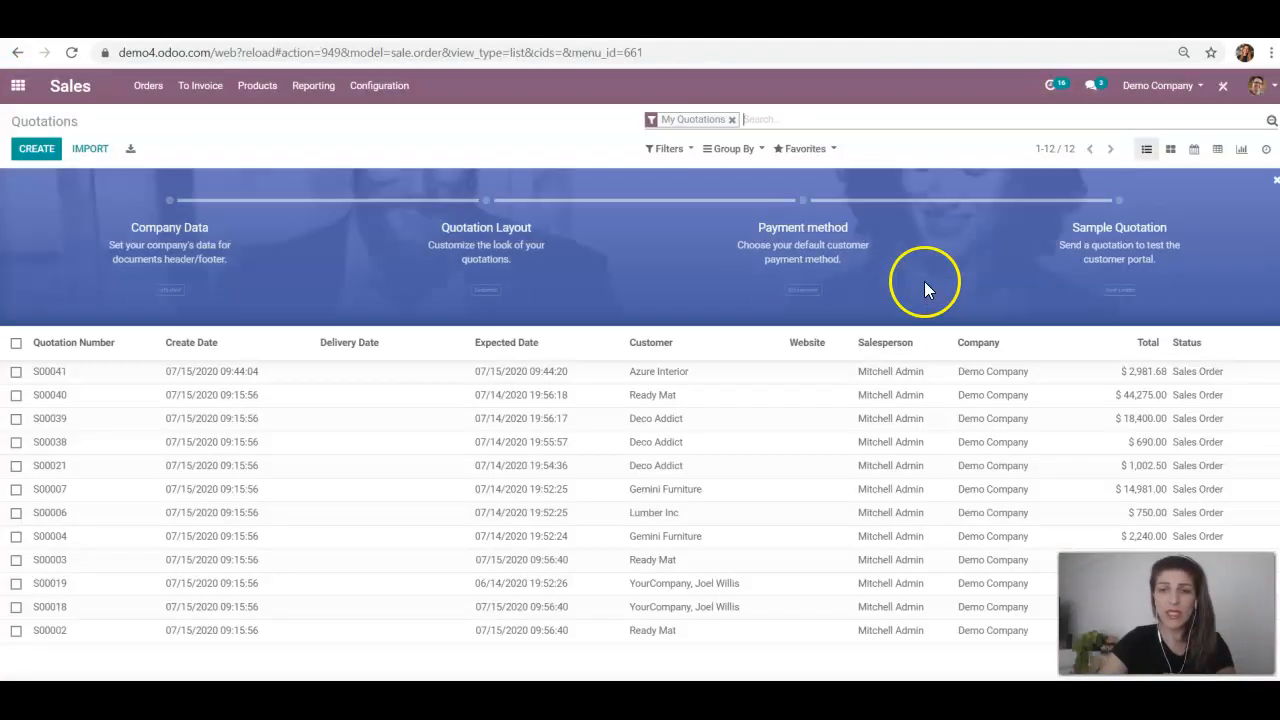
{"action": "left_click", "coordinate": [36, 150]}
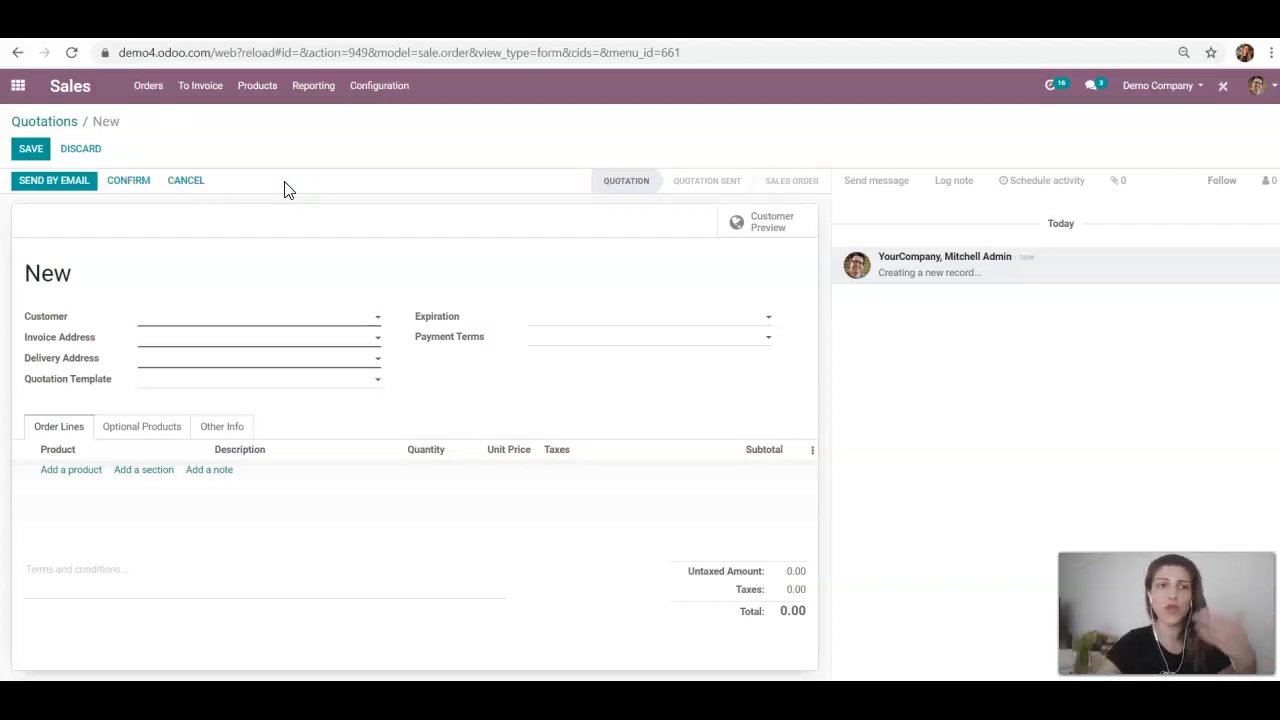
{"action": "left_click", "coordinate": [220, 326]}
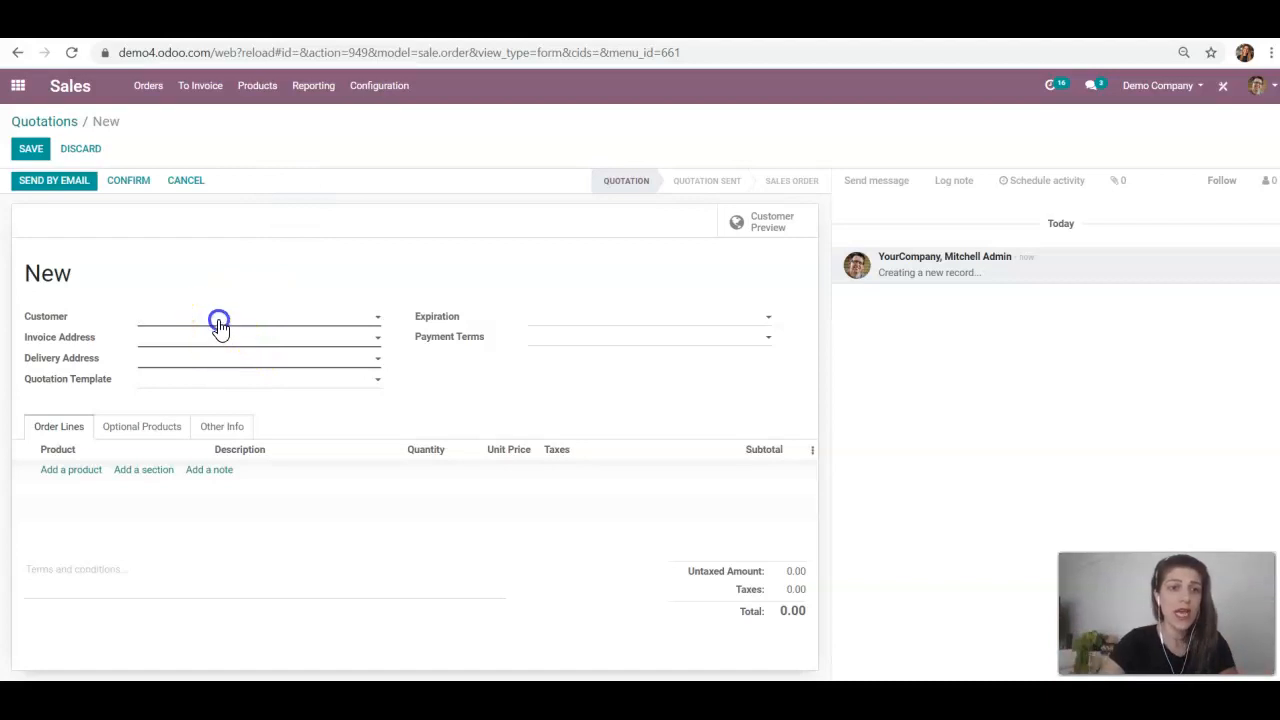
{"action": "left_click", "coordinate": [217, 340]}
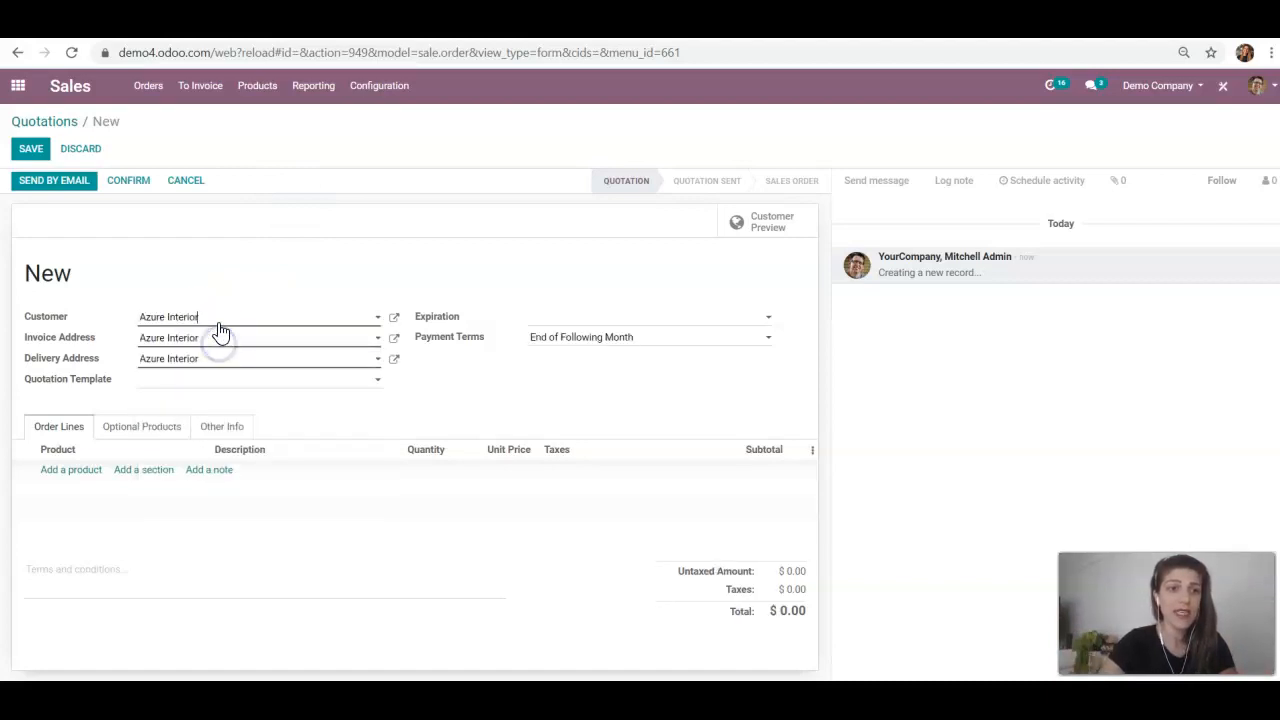
Step: Review the quotation customer's contact record, including the company address, and save it to return to the quotation
{"action": "left_click", "coordinate": [394, 318]}
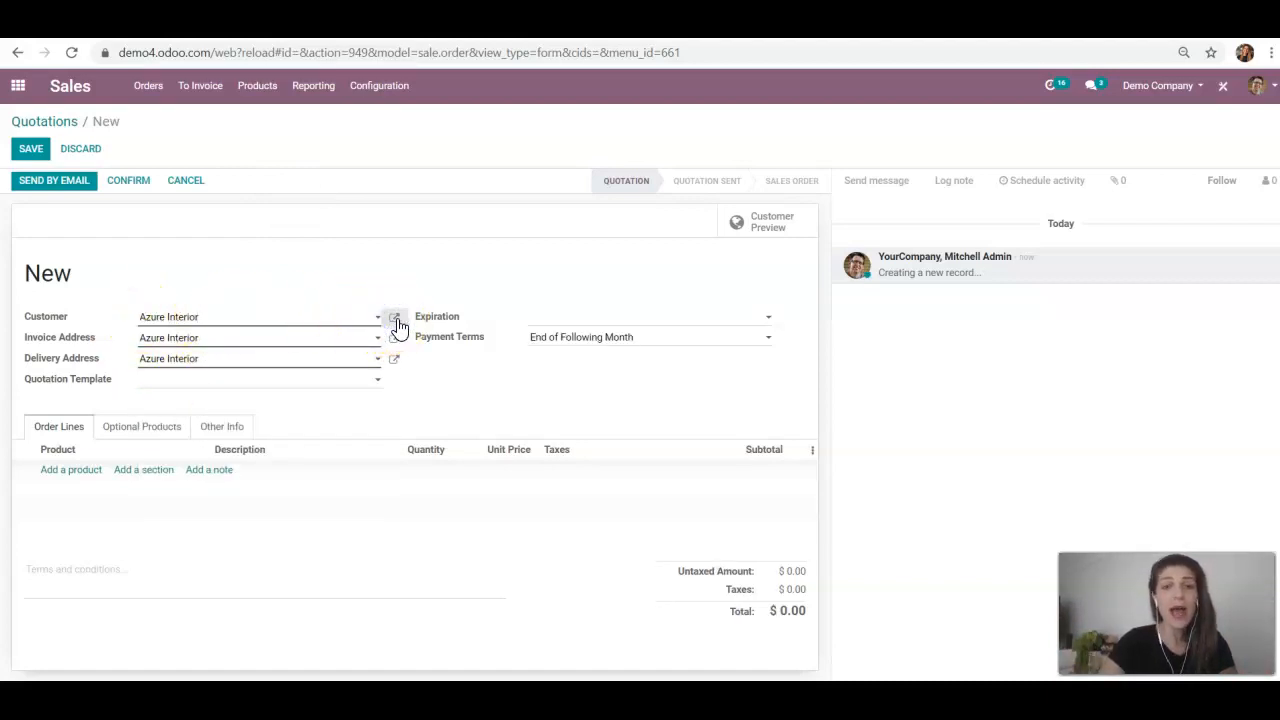
{"action": "left_click", "coordinate": [396, 319]}
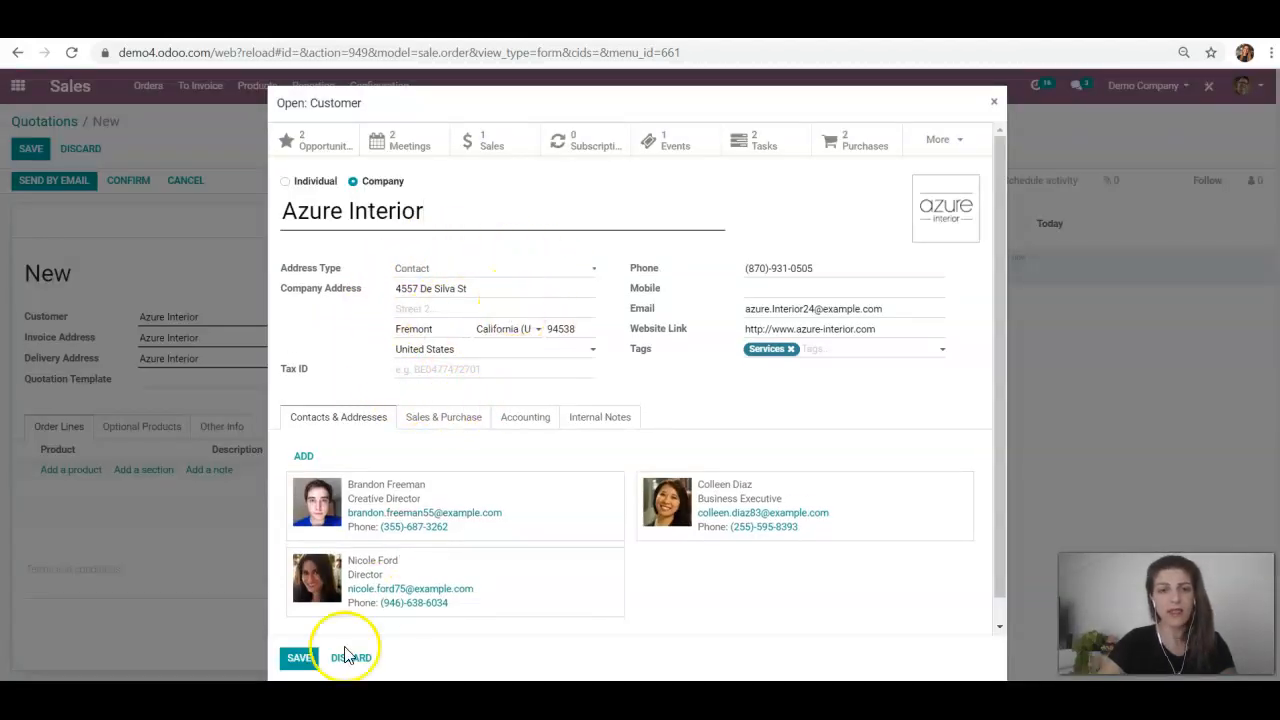
{"action": "left_click", "coordinate": [303, 665]}
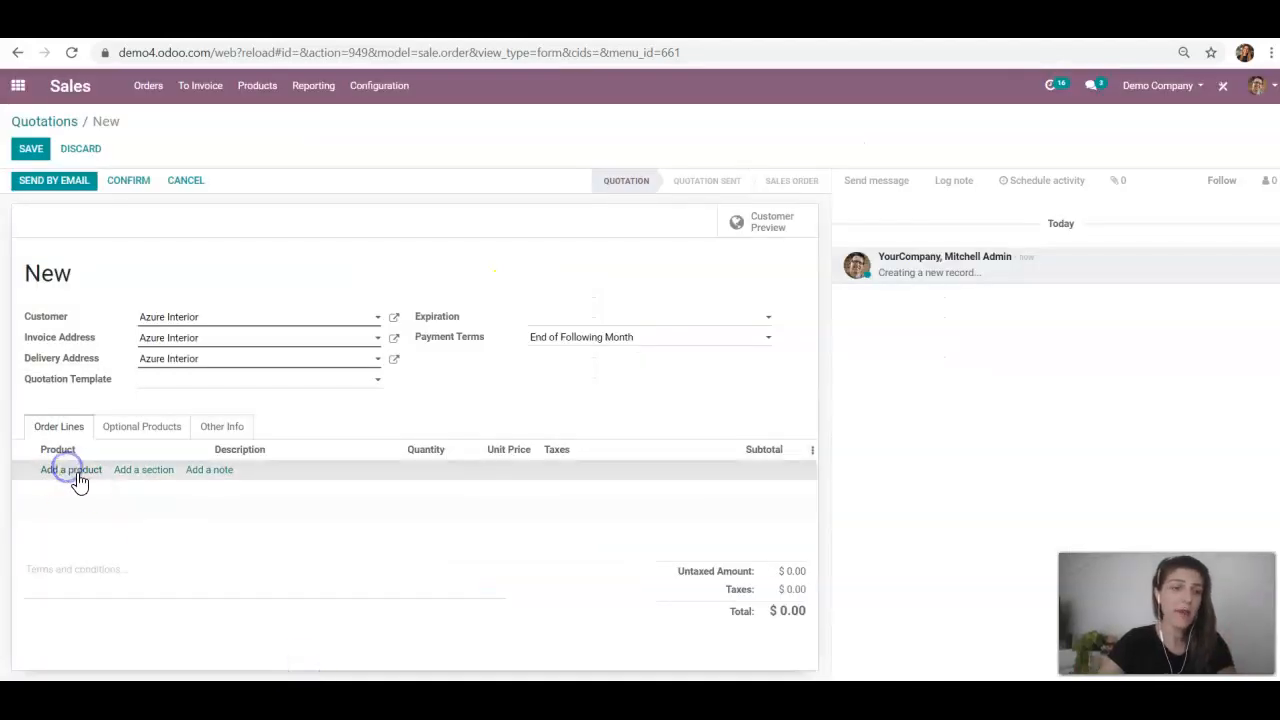
Step: Add the product [FURN_6666] Acoustic Bloc Screens to the quotation's order lines
{"action": "left_click", "coordinate": [79, 482]}
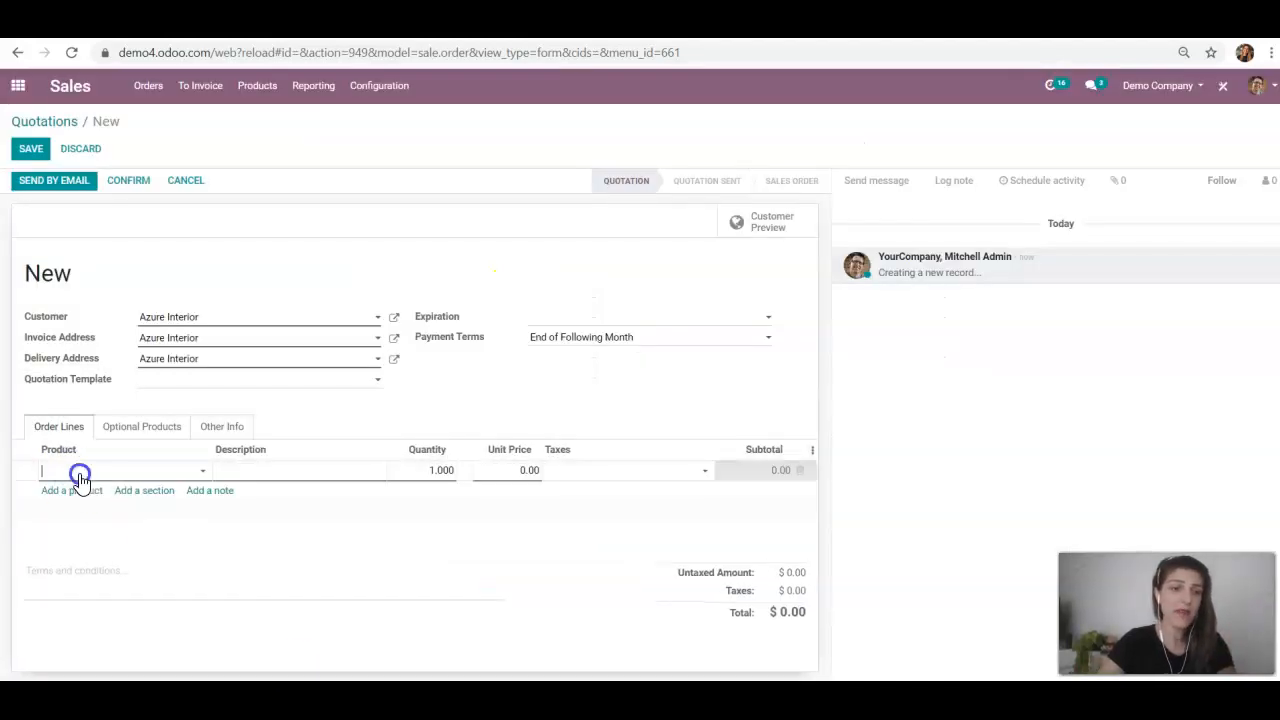
{"action": "left_click", "coordinate": [100, 494]}
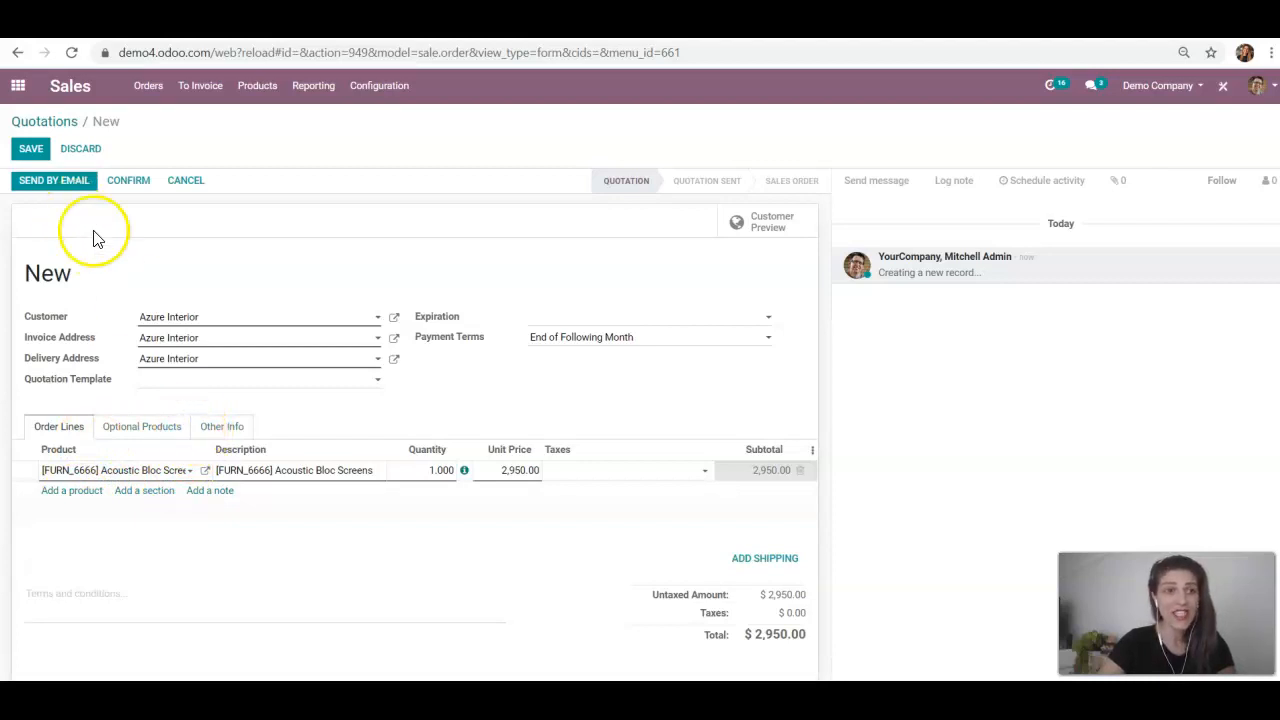
Step: Add USPS Domestic Flat Rate Envelope shipping to the quotation, fetching the carrier's rate as the cost
{"action": "left_click", "coordinate": [774, 566]}
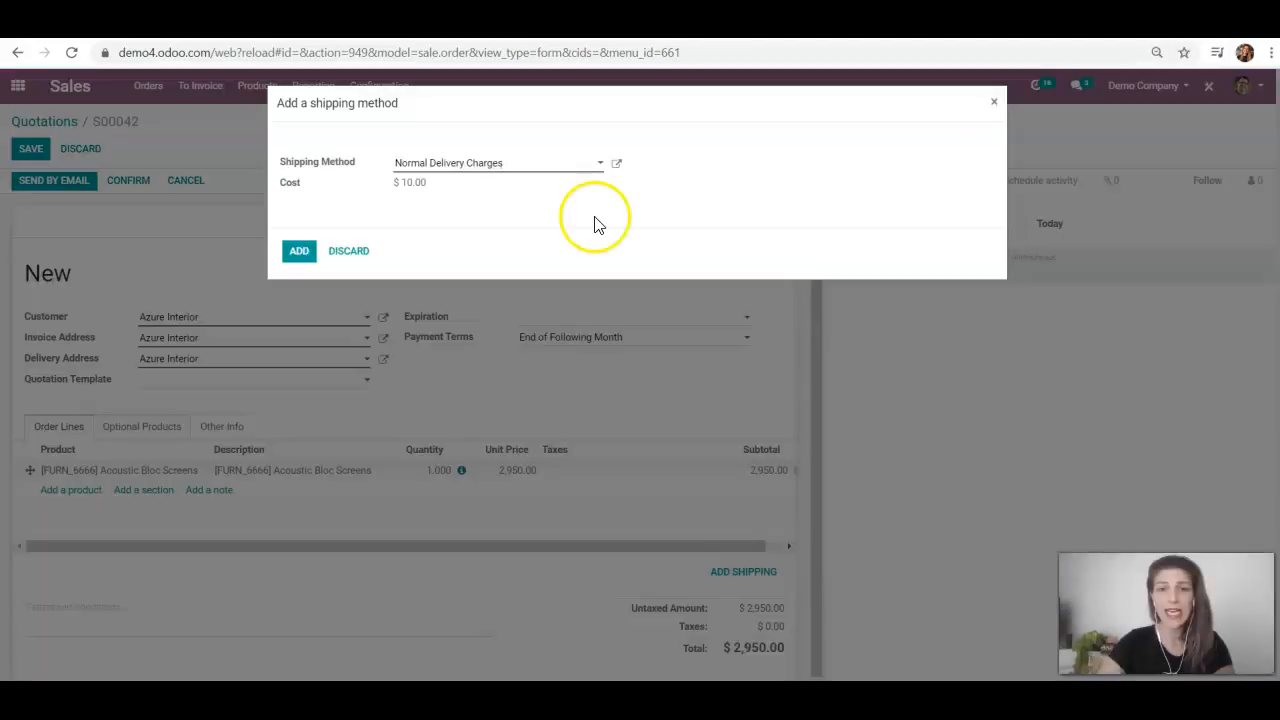
{"action": "left_click", "coordinate": [518, 163]}
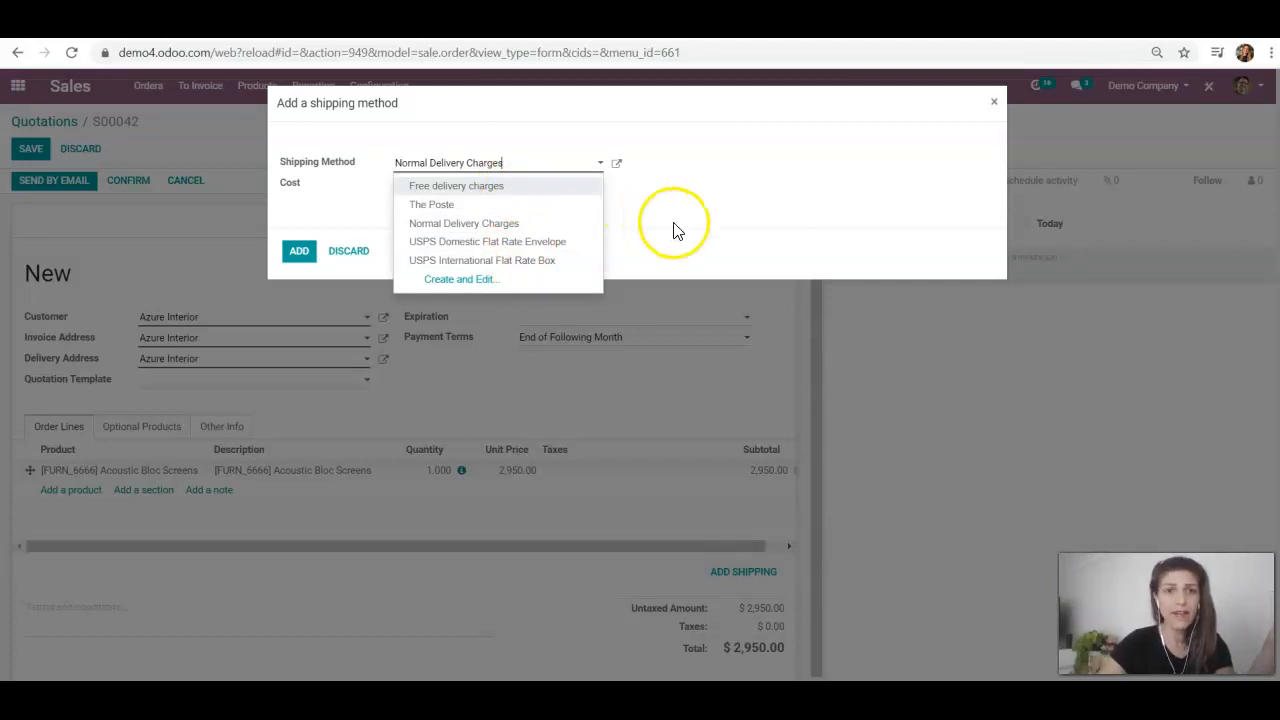
{"action": "left_click", "coordinate": [705, 216]}
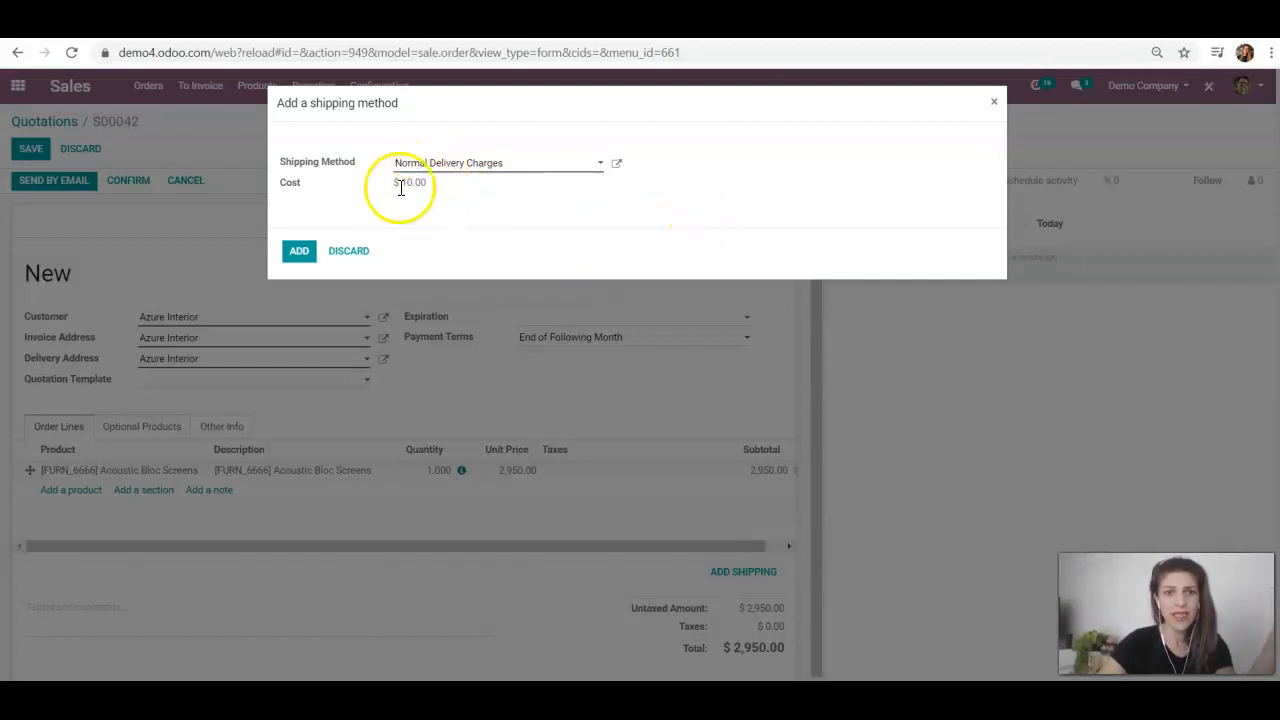
{"action": "left_click", "coordinate": [443, 164]}
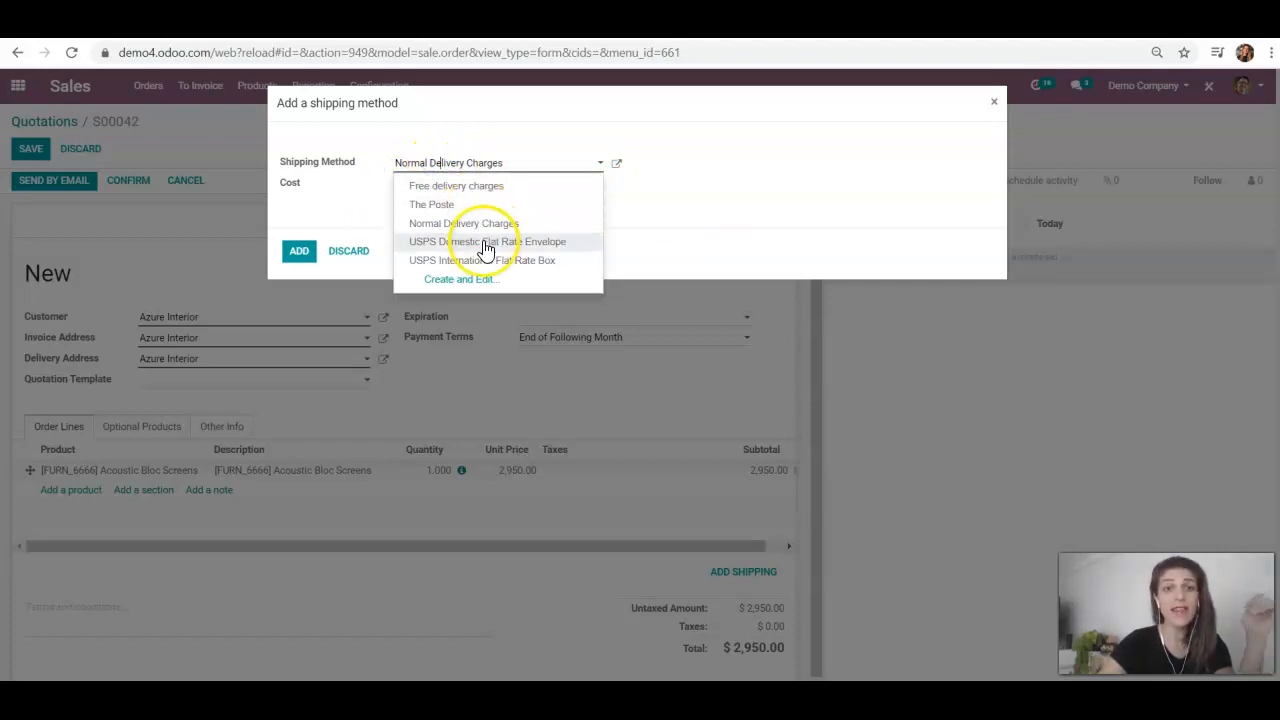
{"action": "left_click", "coordinate": [487, 242]}
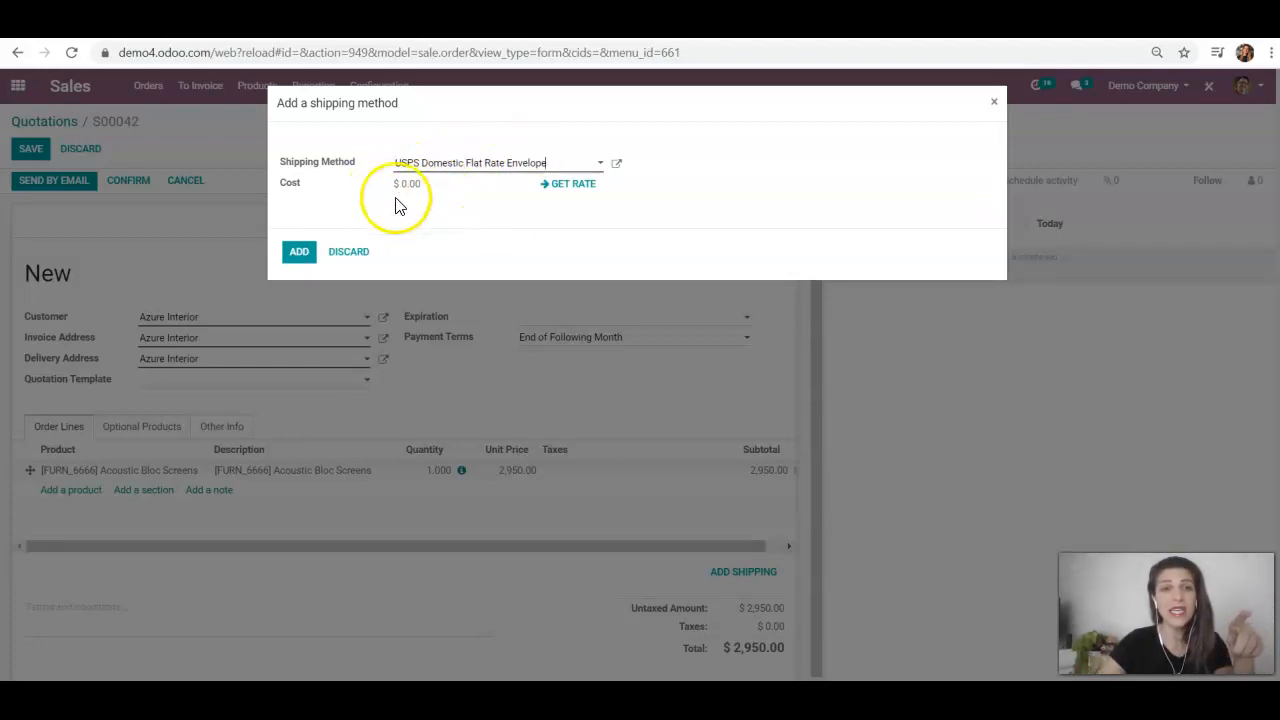
{"action": "left_click", "coordinate": [560, 194]}
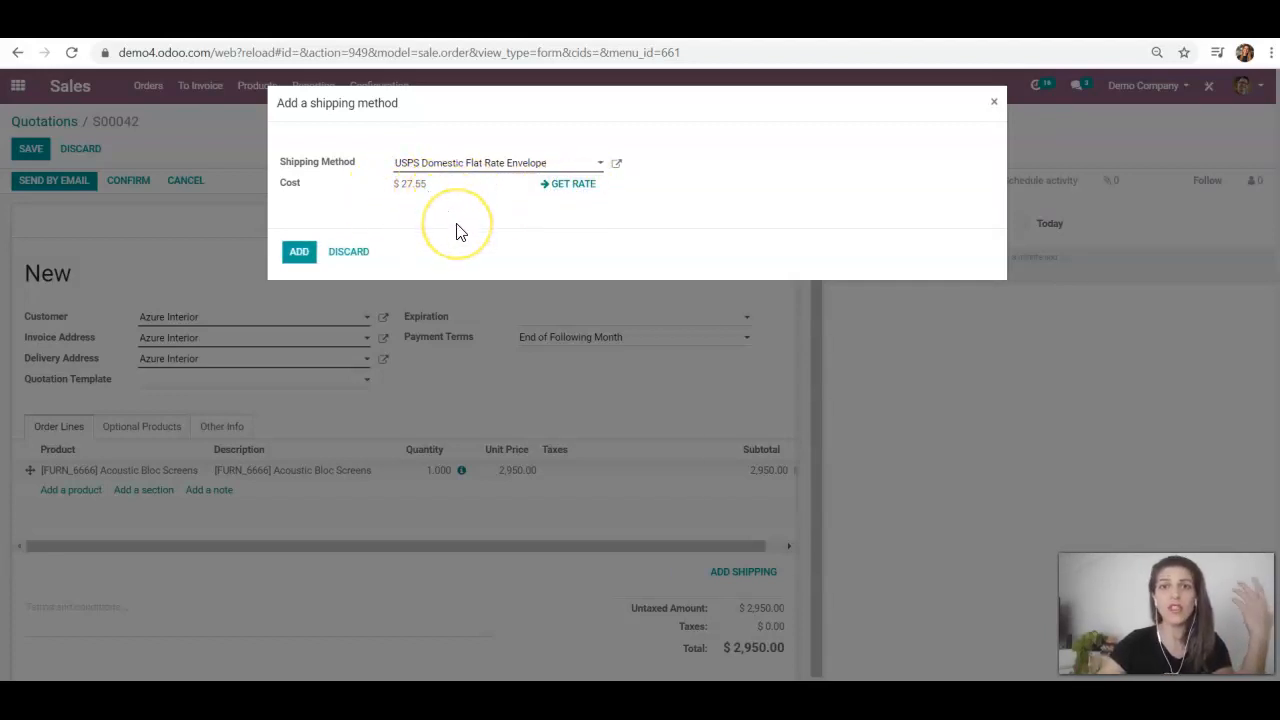
{"action": "left_click", "coordinate": [305, 253]}
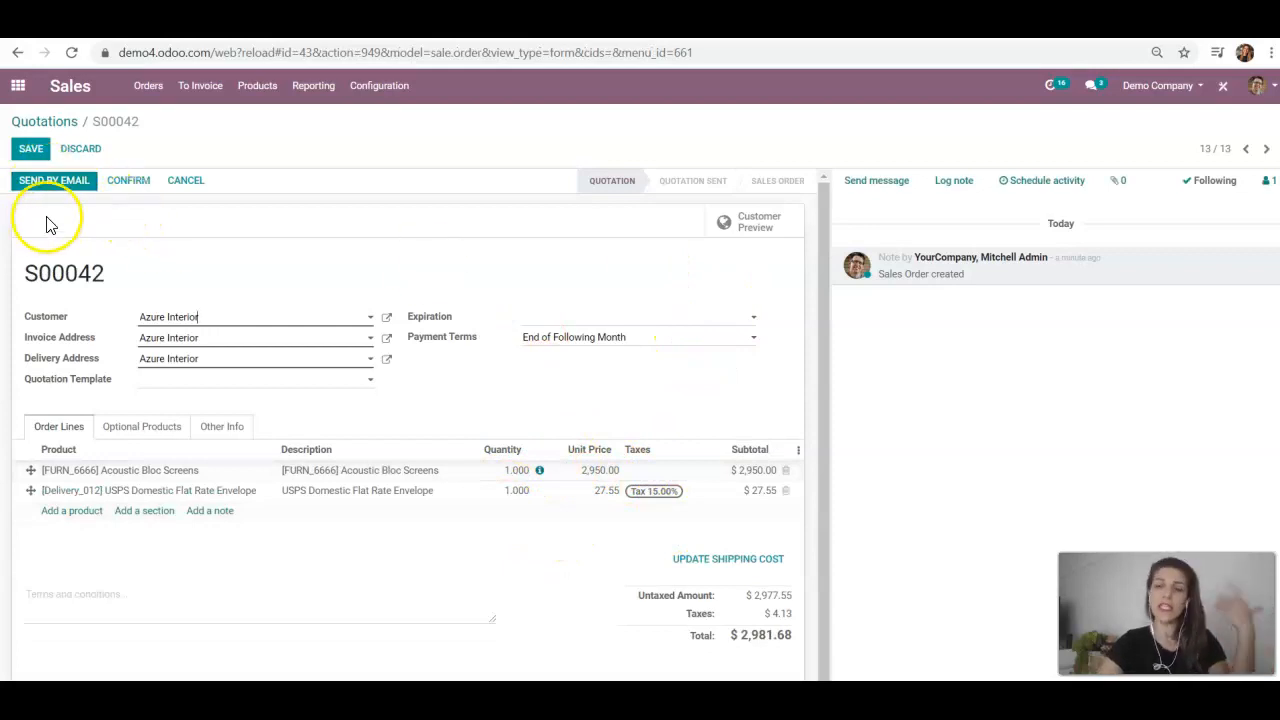
Step: Confirm the quotation as a sales order and open its linked delivery order
{"action": "left_click", "coordinate": [133, 190]}
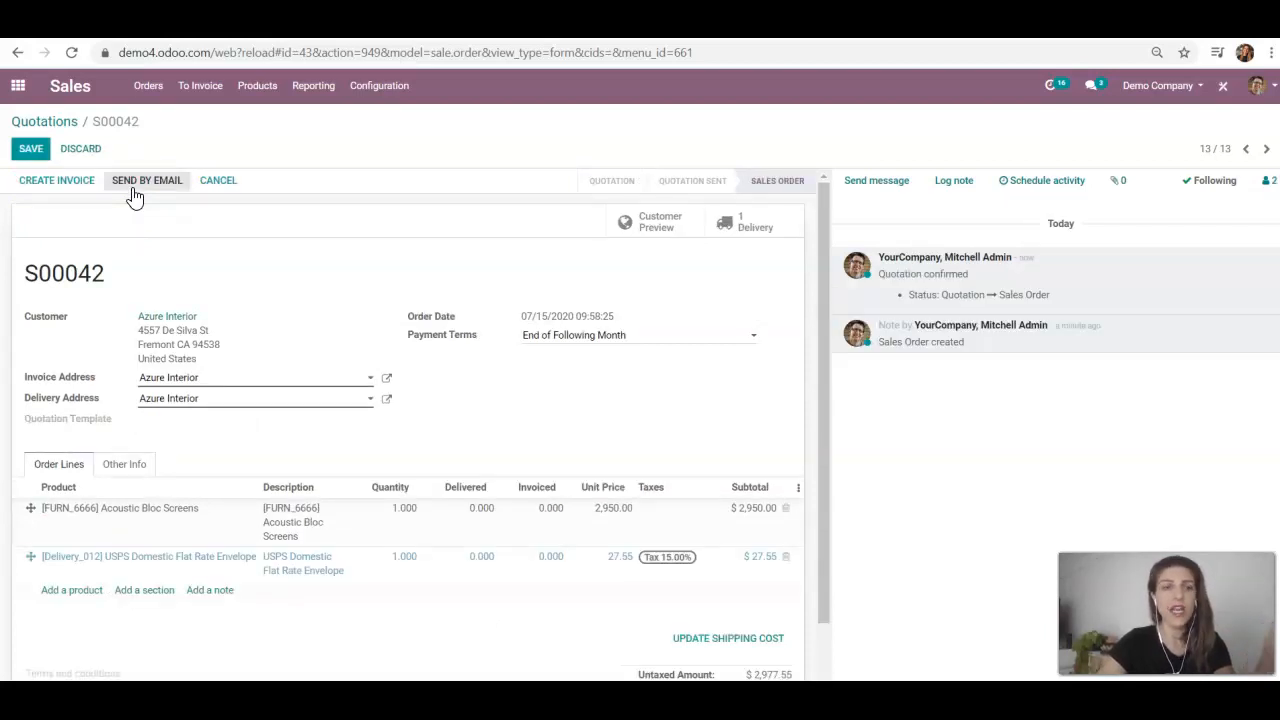
{"action": "left_click", "coordinate": [770, 226]}
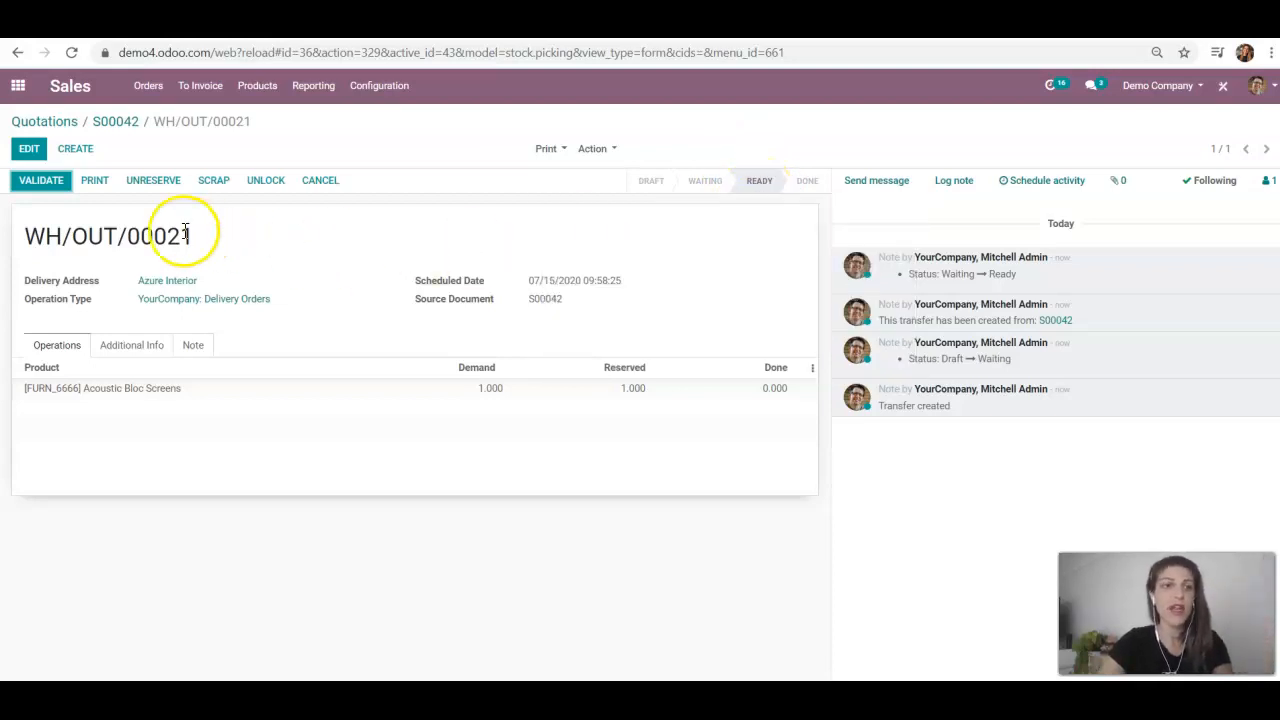
Step: Validate the delivery order as an immediate transfer of all quantities and show its additional shipping information
{"action": "left_click", "coordinate": [62, 184]}
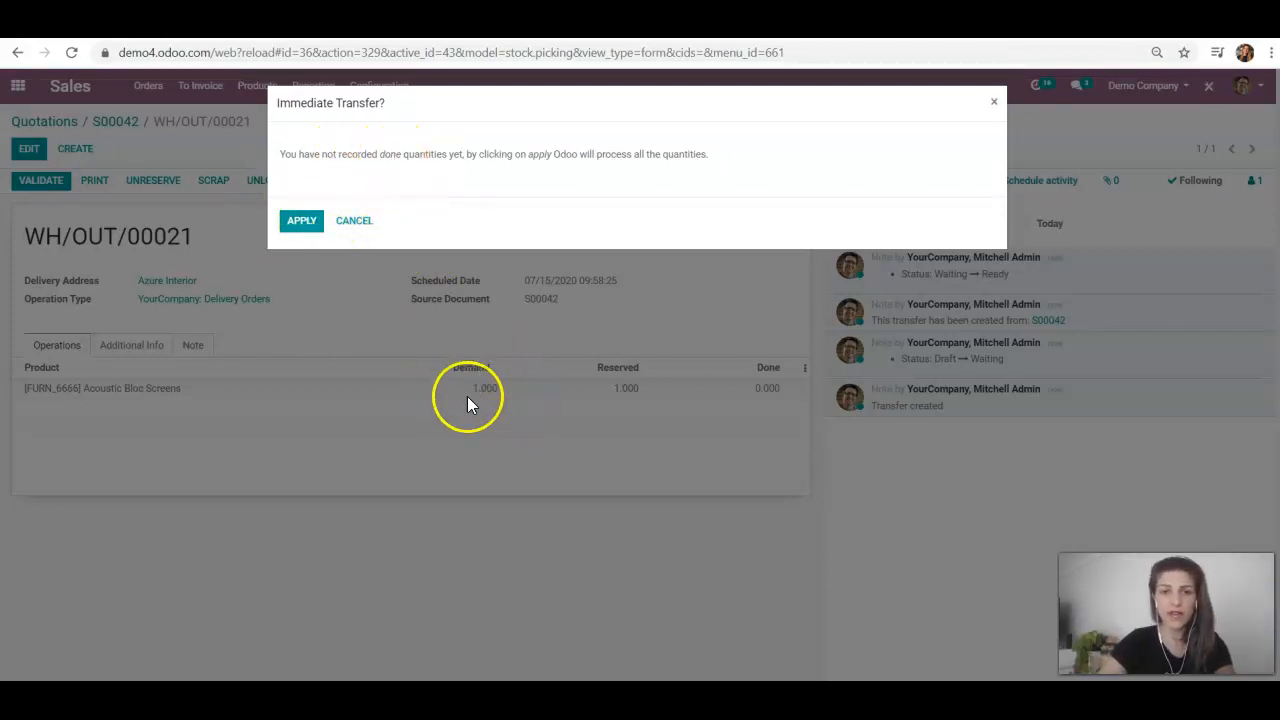
{"action": "left_click", "coordinate": [298, 222]}
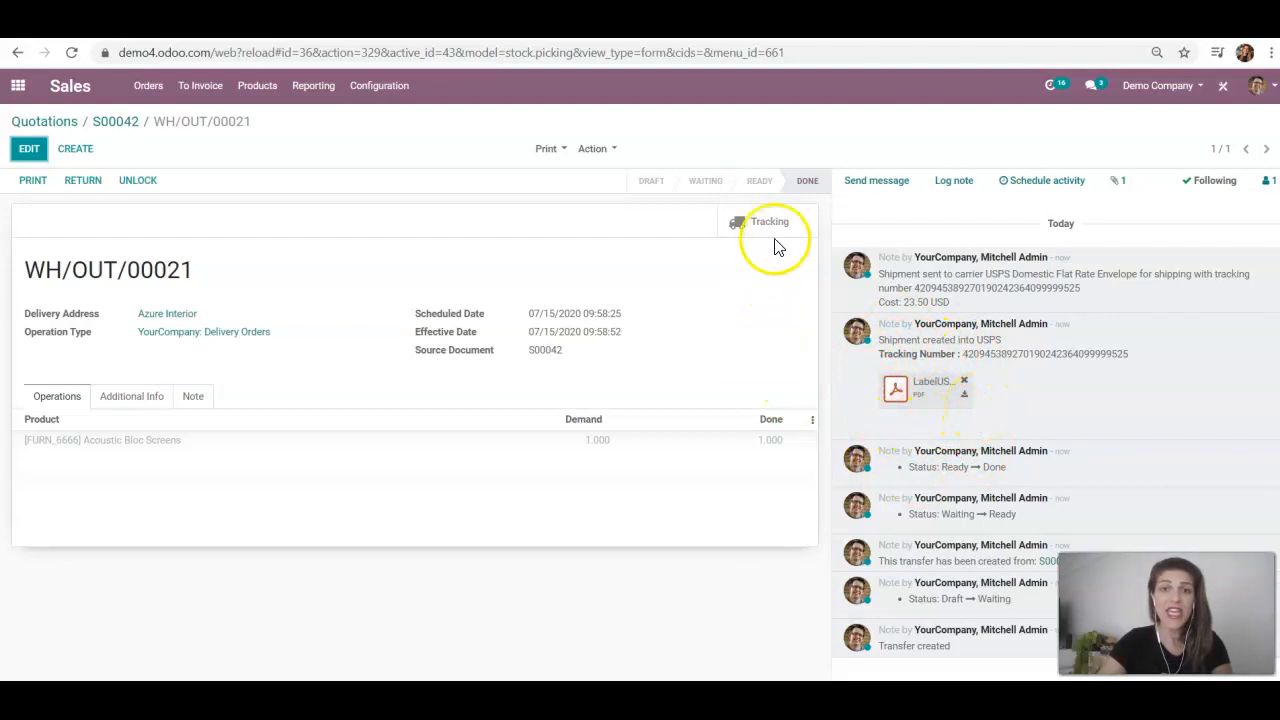
{"action": "left_click", "coordinate": [144, 405]}
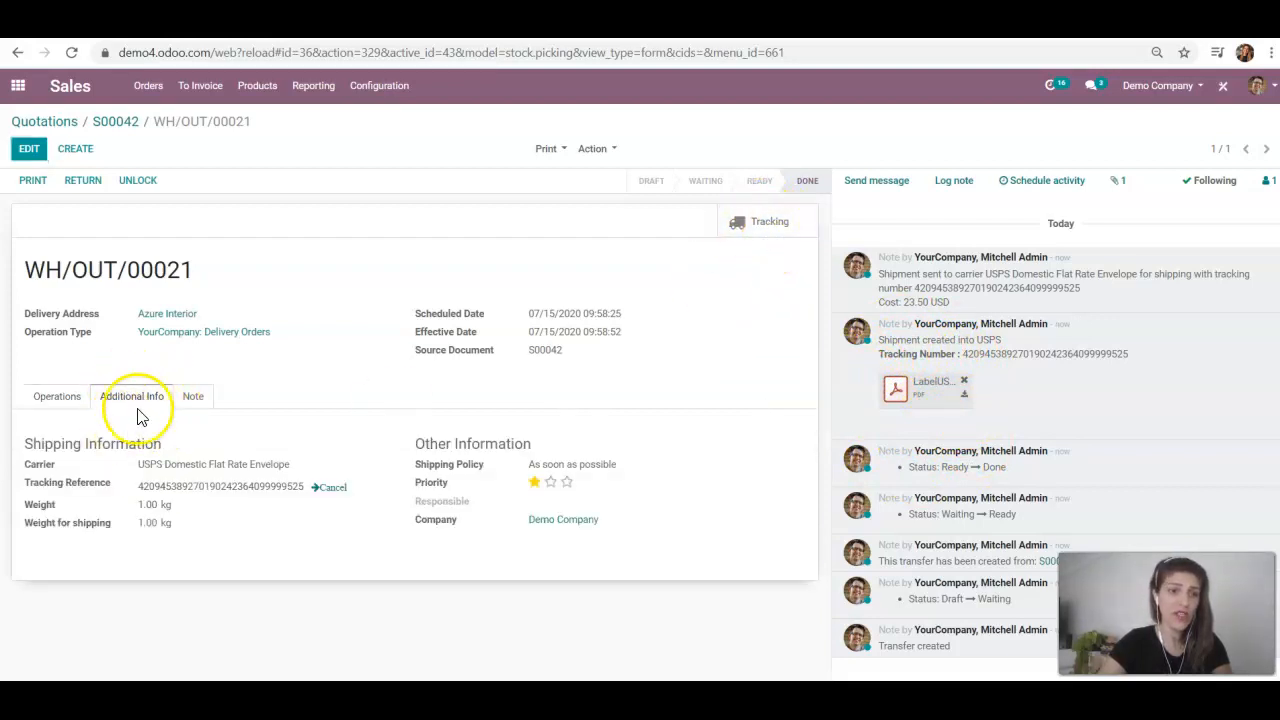
Step: Highlight the delivery's tracking reference, examine the attached USPS shipping label through its customer receipt, and close the preview
{"action": "double_click", "coordinate": [151, 485]}
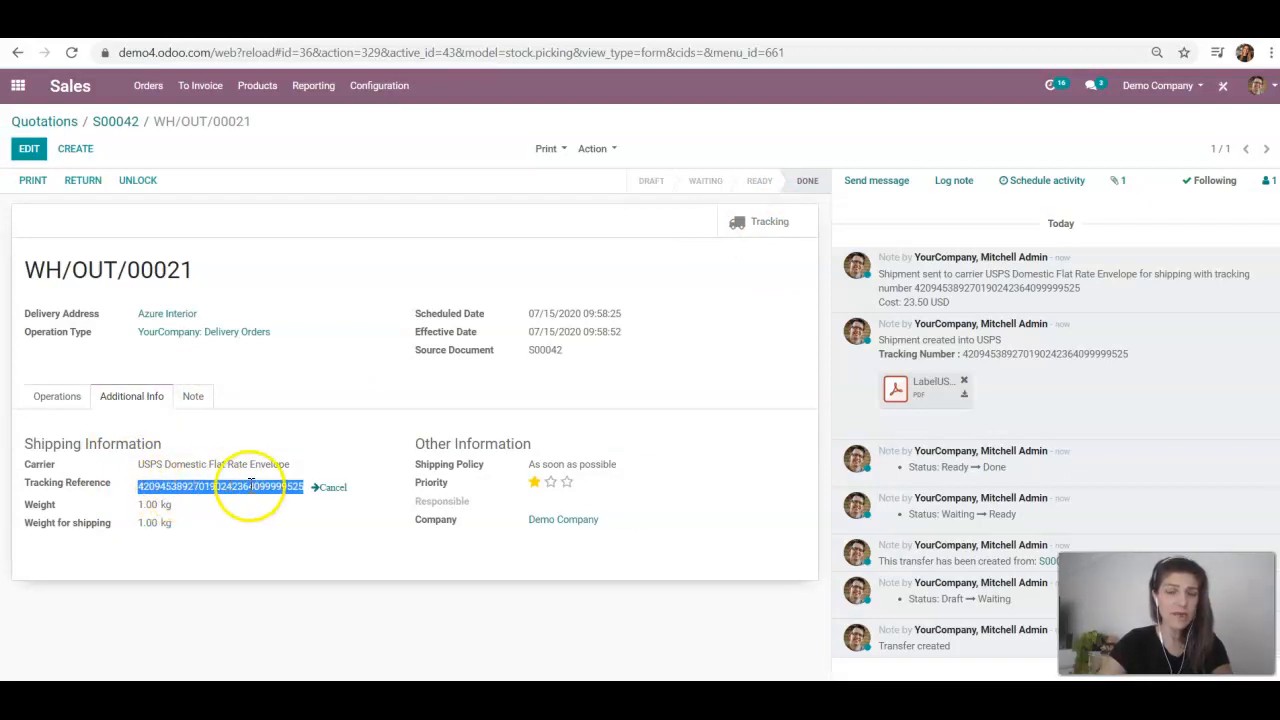
{"action": "left_click", "coordinate": [895, 389]}
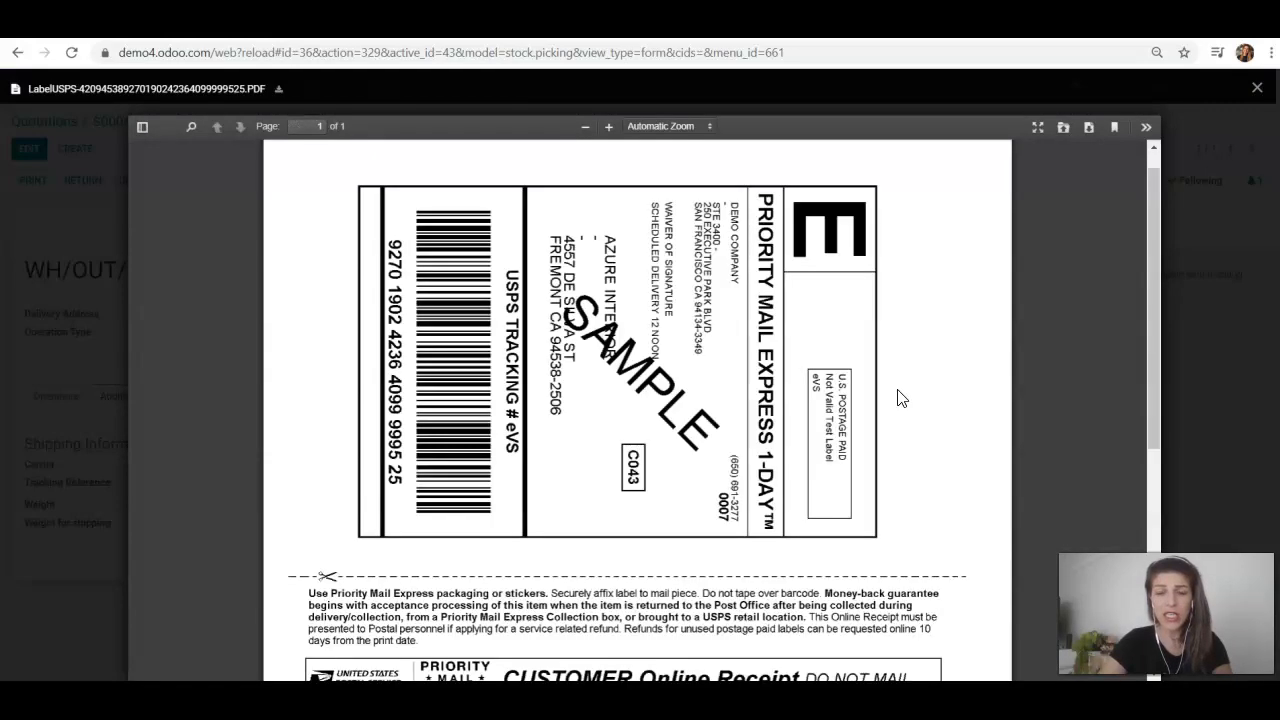
{"action": "left_click", "coordinate": [902, 397]}
{"action": "scroll", "coordinate": [902, 397], "scroll_direction": "down", "scroll_amount": 3}
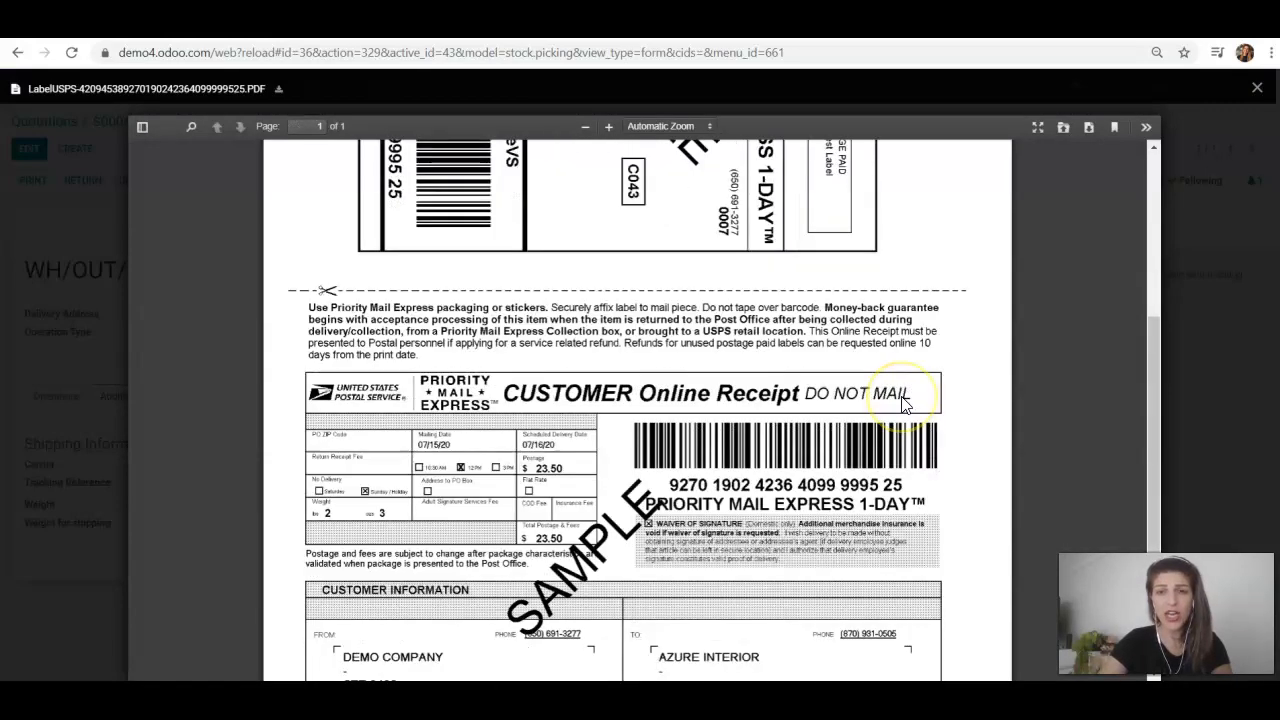
{"action": "scroll", "coordinate": [901, 397], "scroll_direction": "down", "scroll_amount": 3}
{"action": "left_click", "coordinate": [1224, 240]}
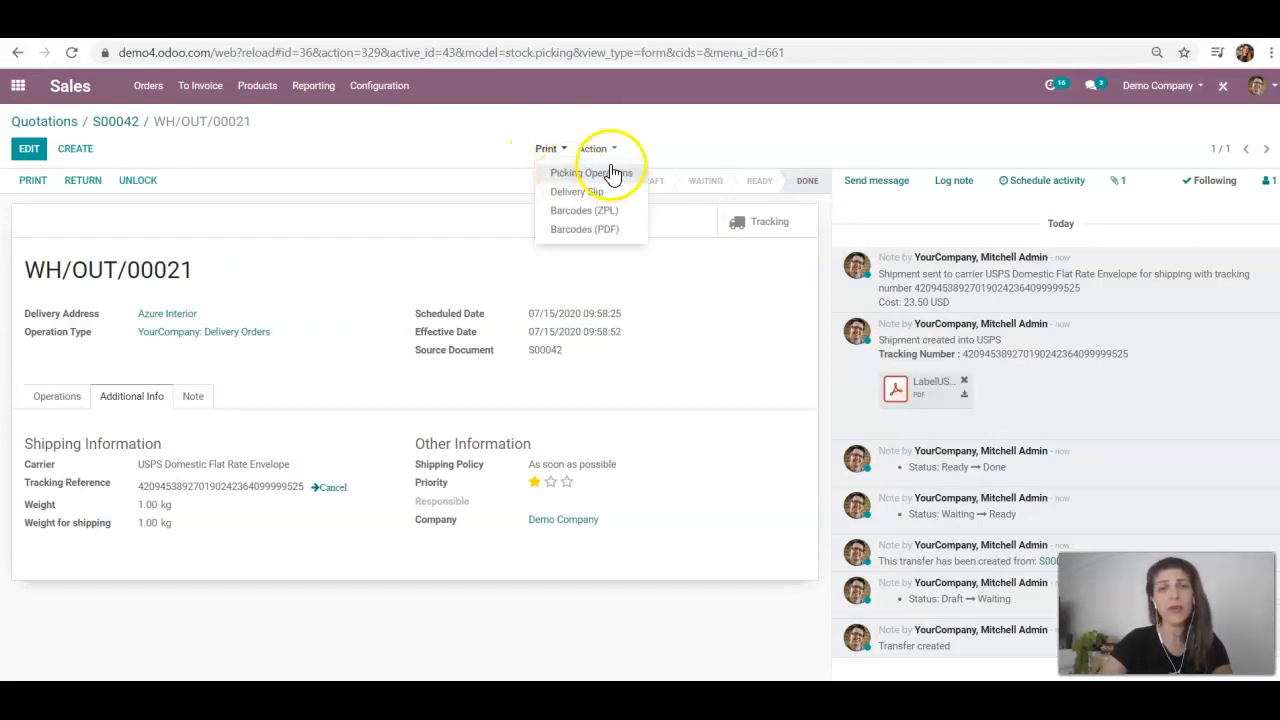
Step: Print the Delivery Slip for the transfer, highlight the tracking number on it, and return to the delivery order
{"action": "left_click", "coordinate": [577, 193]}
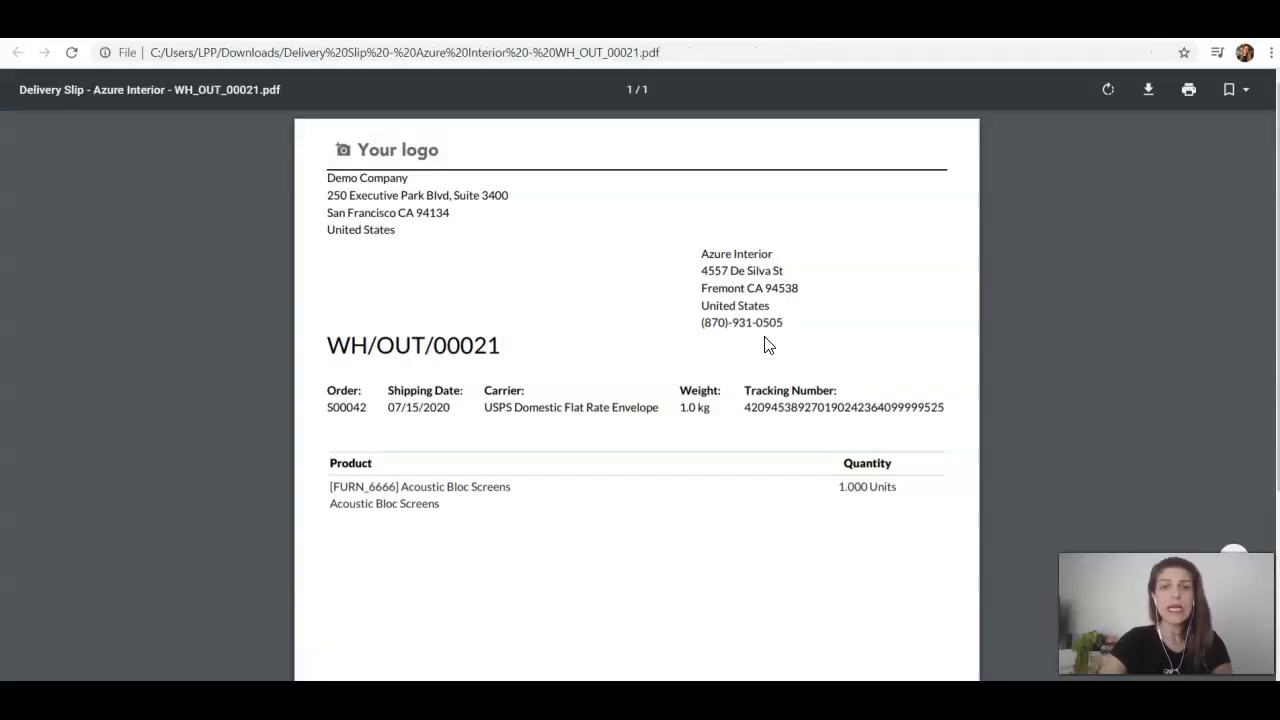
{"action": "double_click", "coordinate": [780, 408]}
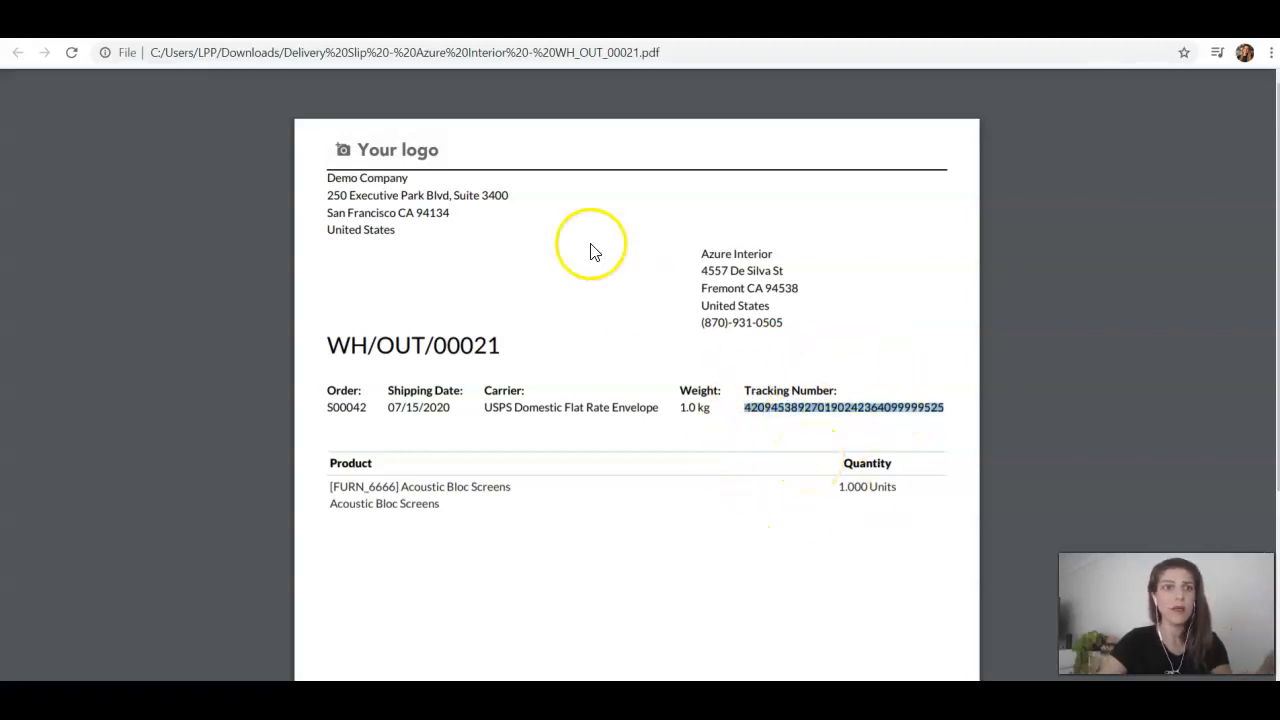
{"action": "left_click", "coordinate": [350, 22]}
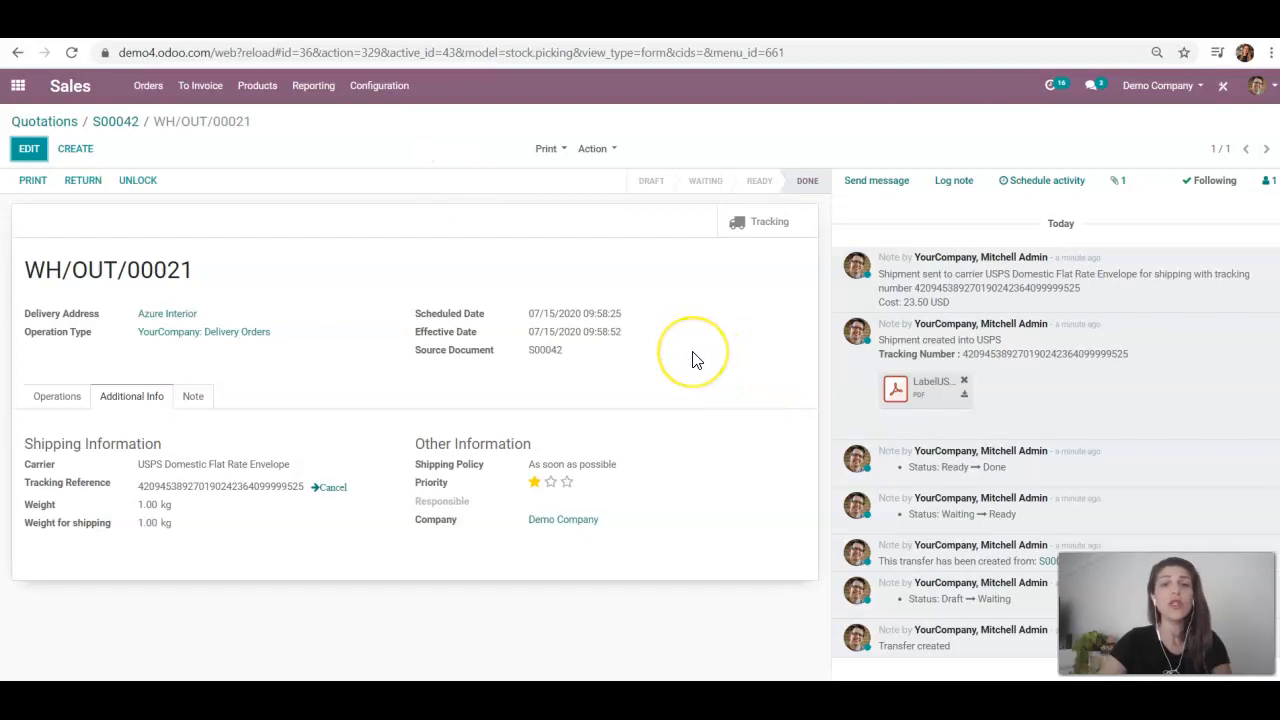